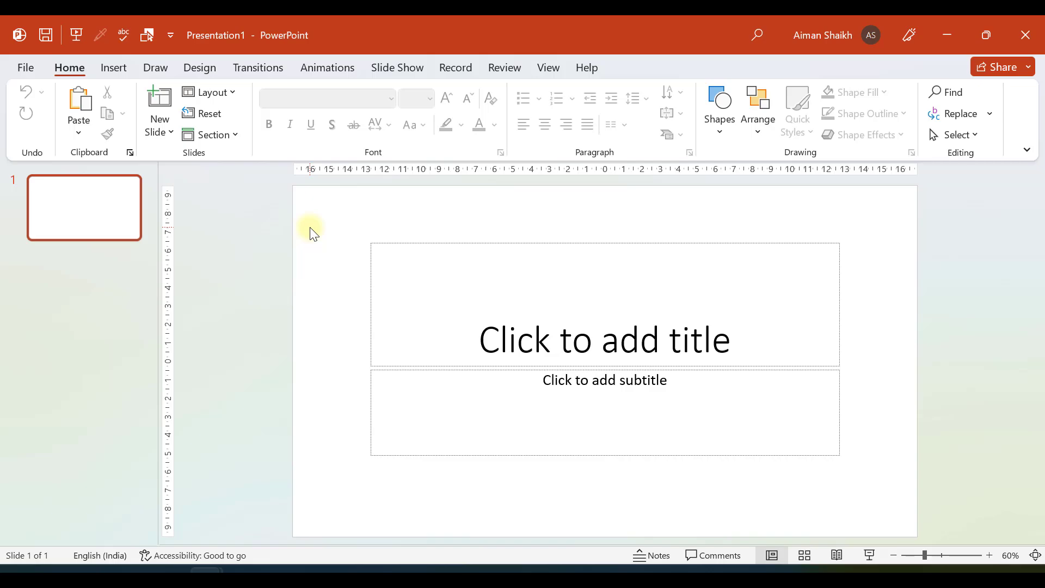
- Delete the title and subtitle placeholders and draw a rectangle covering the whole slide
{"action": "left_click_drag", "start_coordinate": [315, 212], "coordinate": [872, 483]}
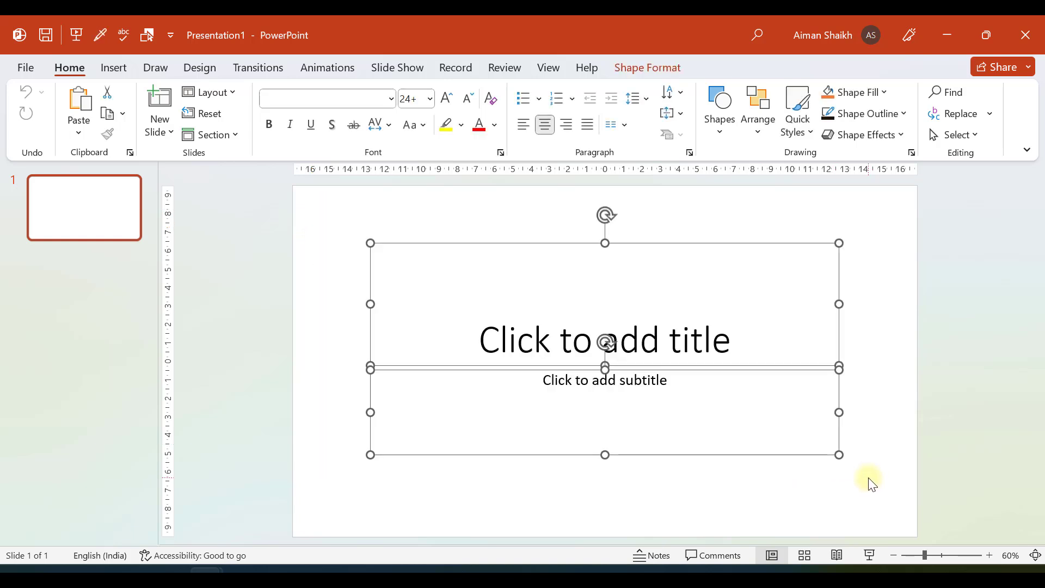
{"action": "key", "text": "Delete"}
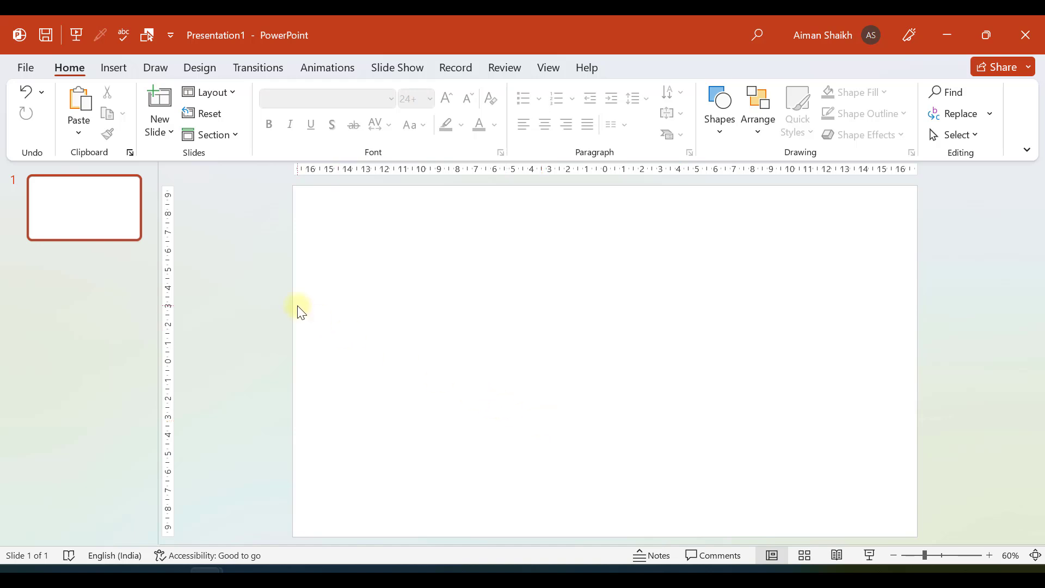
{"action": "left_click", "coordinate": [122, 73]}
{"action": "left_click", "coordinate": [287, 126]}
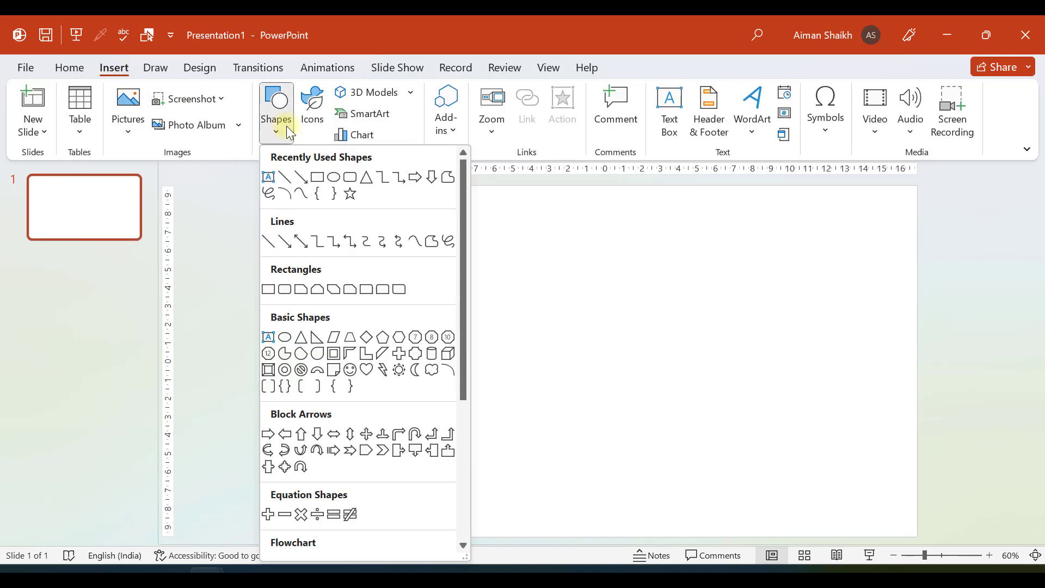
{"action": "left_click", "coordinate": [317, 175]}
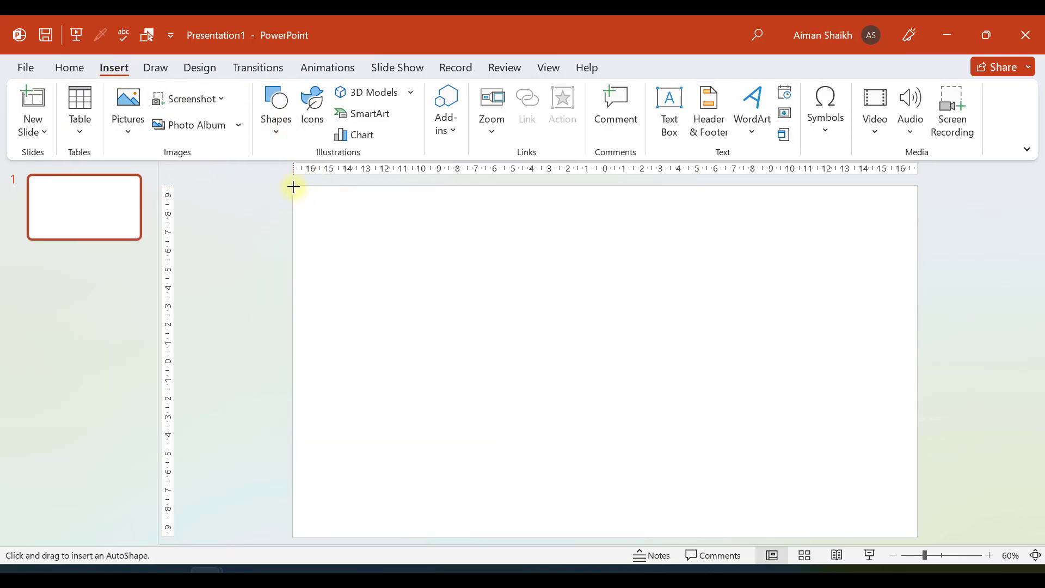
{"action": "left_click_drag", "start_coordinate": [292, 185], "coordinate": [918, 536]}
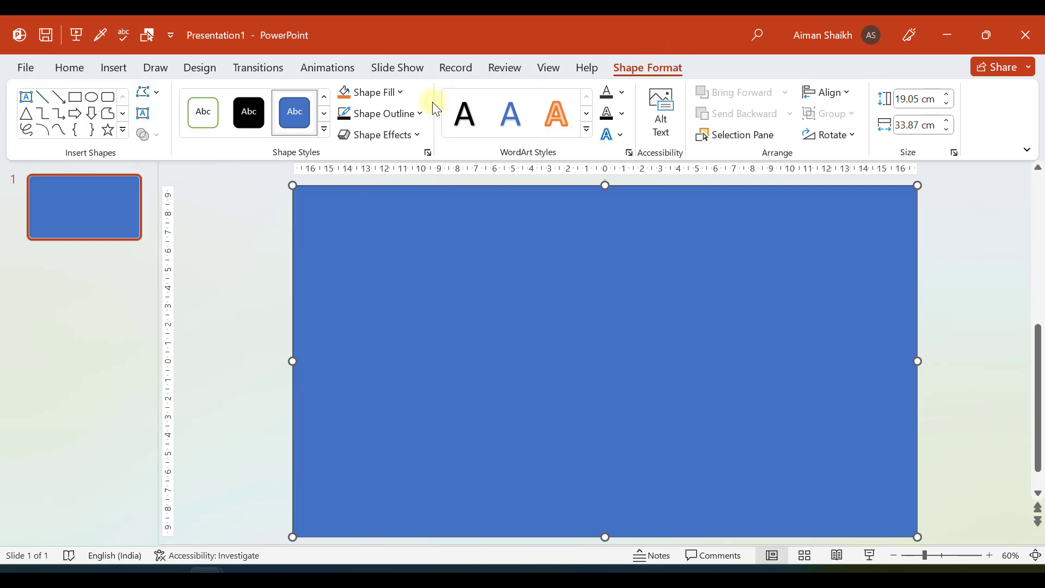
- Remove the rectangle's outline, leaving a solid blue full-slide background
{"action": "left_click", "coordinate": [388, 113]}
{"action": "left_click", "coordinate": [375, 295]}
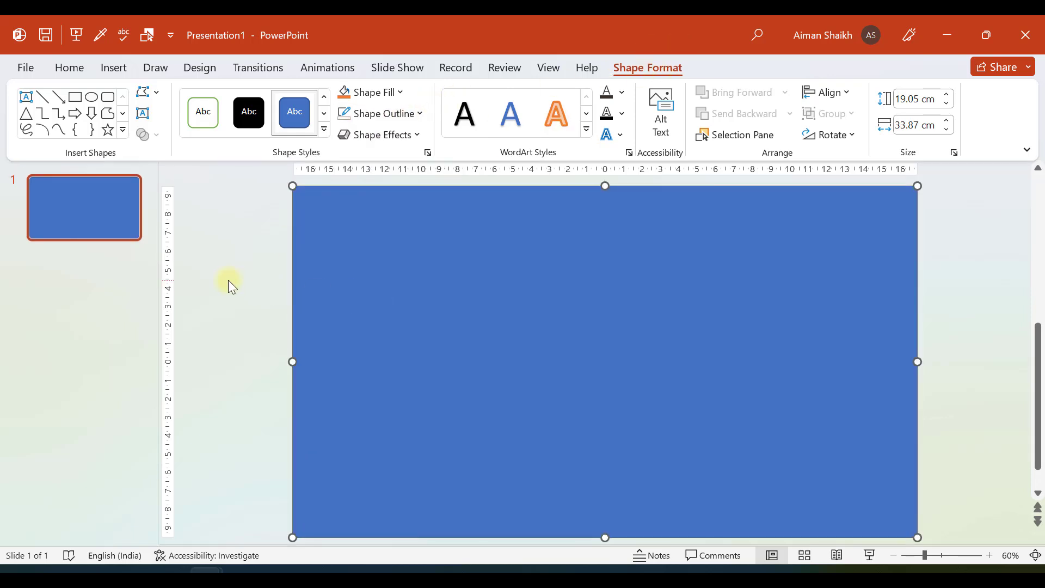
{"action": "left_click", "coordinate": [229, 280]}
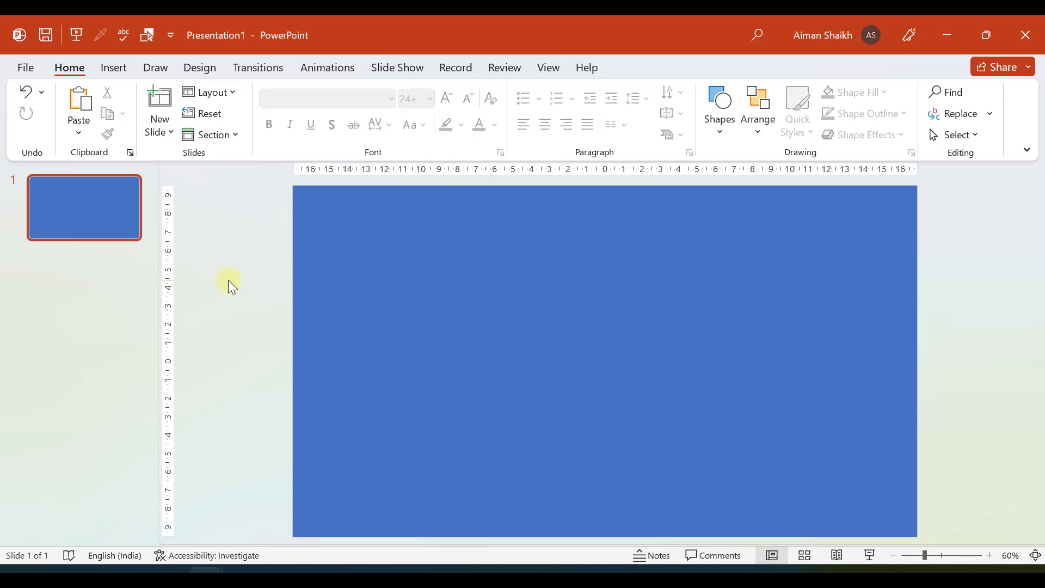
{"action": "left_click", "coordinate": [115, 68]}
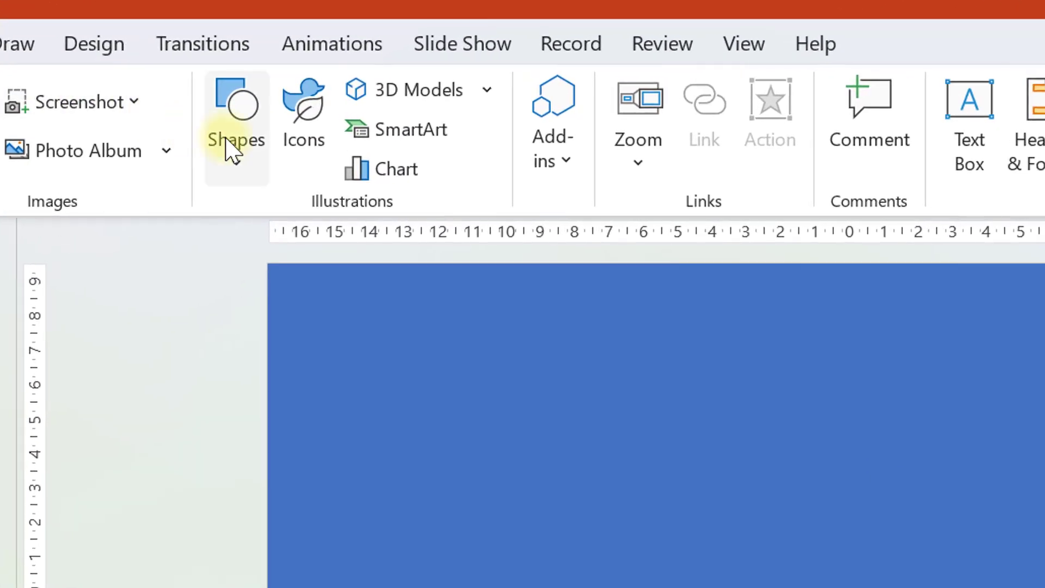
- Draw a small rounded square just right of the slide centre
{"action": "left_click", "coordinate": [273, 122]}
{"action": "left_click", "coordinate": [374, 249]}
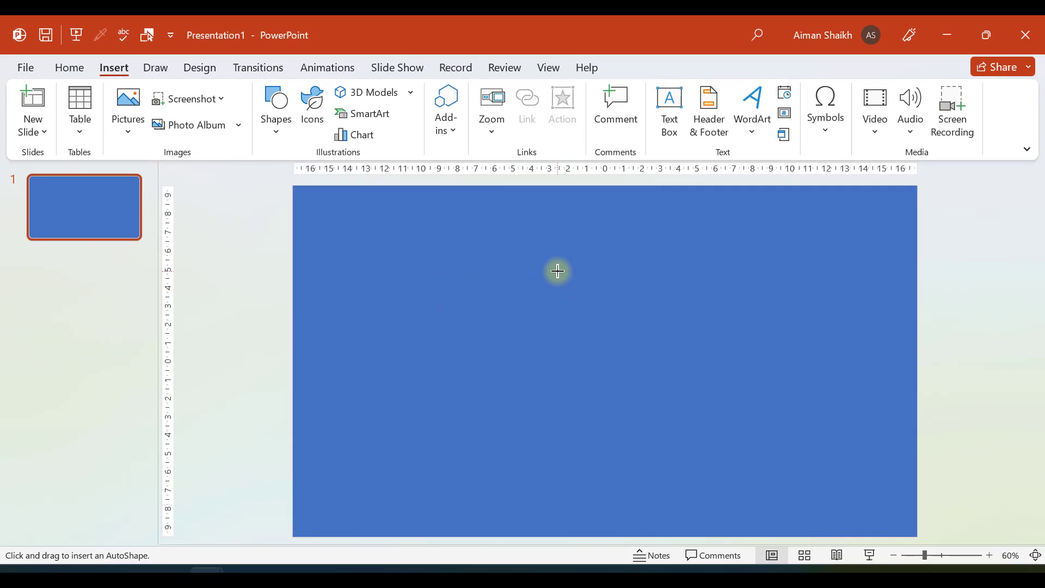
{"action": "left_click_drag", "start_coordinate": [557, 264], "coordinate": [631, 322]}
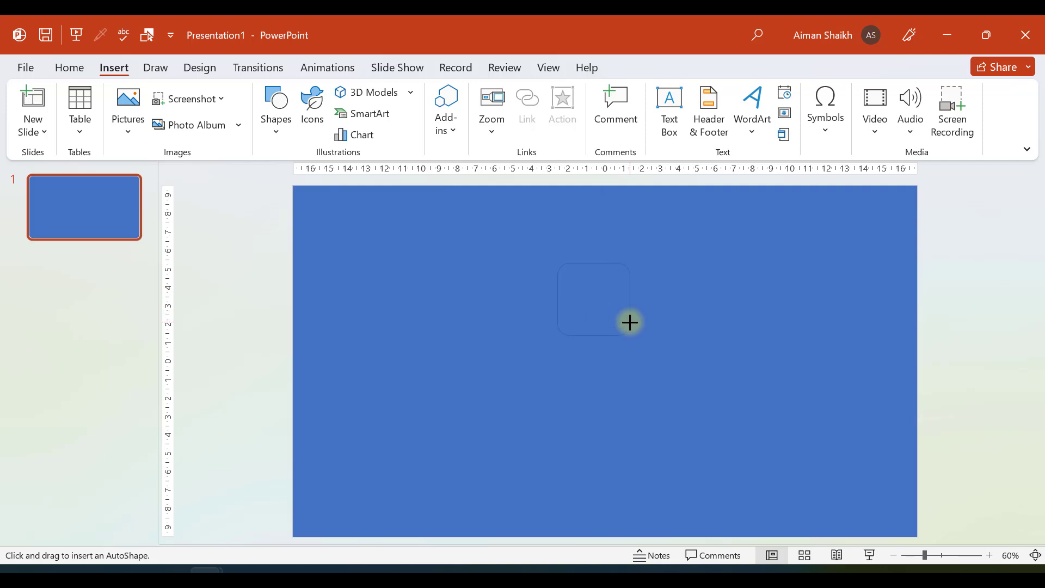
{"action": "left_click_drag", "start_coordinate": [637, 326], "coordinate": [678, 312]}
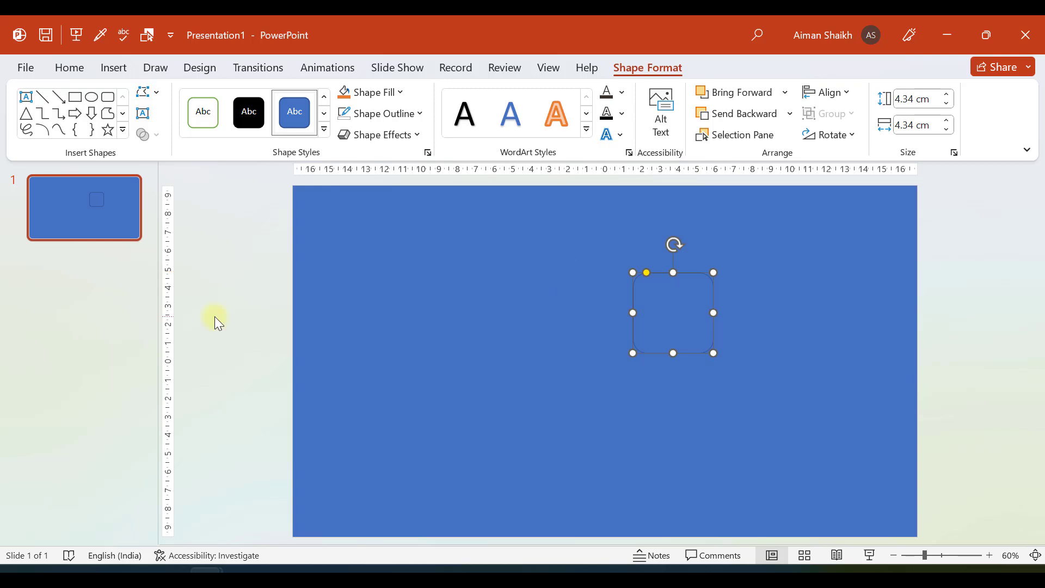
- Fill the rounded square with Light Green
{"action": "left_click", "coordinate": [360, 281]}
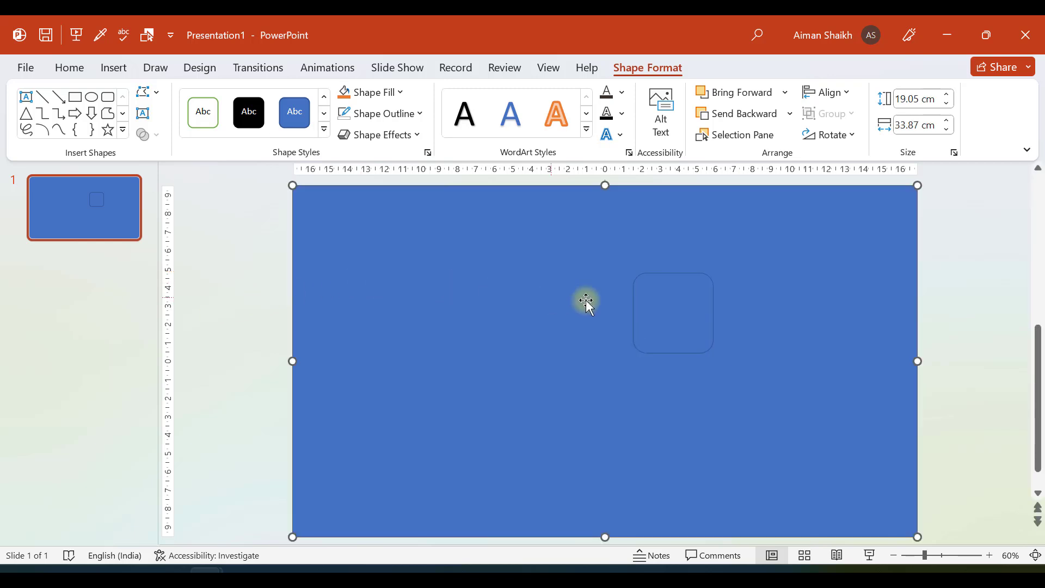
{"action": "left_click", "coordinate": [688, 303]}
{"action": "left_click", "coordinate": [377, 98]}
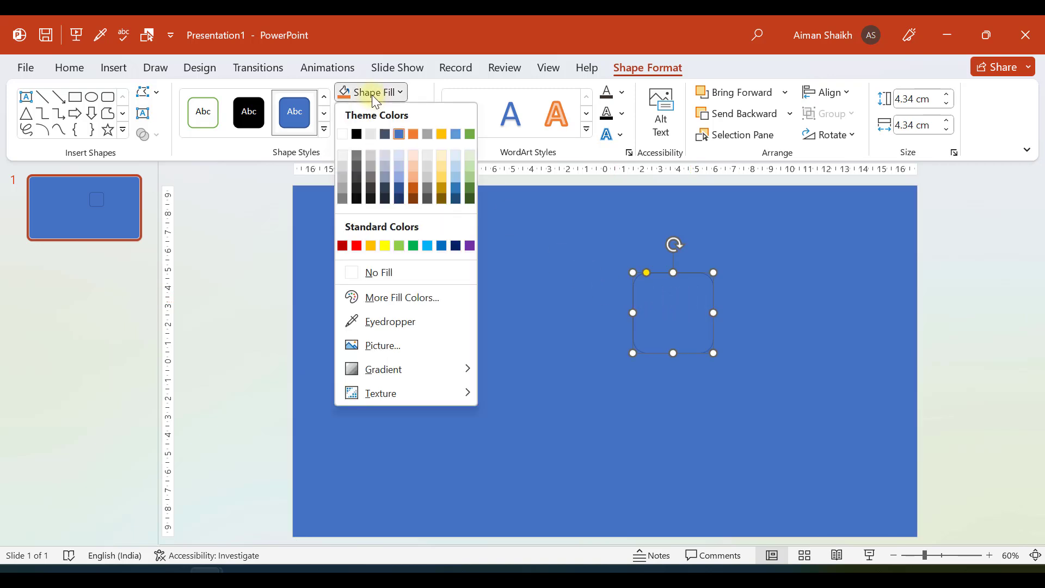
{"action": "left_click", "coordinate": [400, 245]}
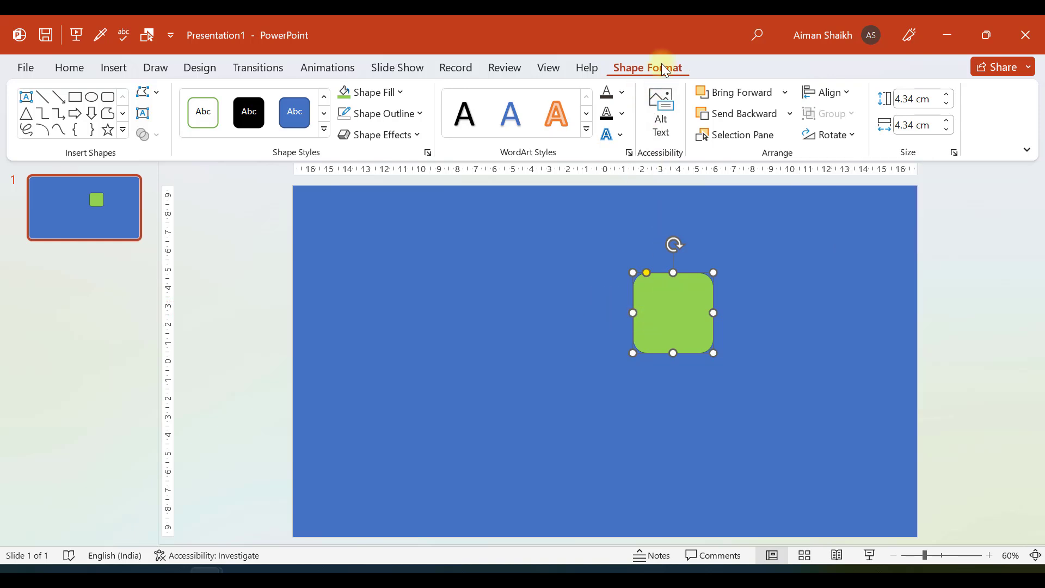
- Set the square's rotation to 45° and drag its corner handle to reduce the rounding
{"action": "left_click", "coordinate": [822, 135]}
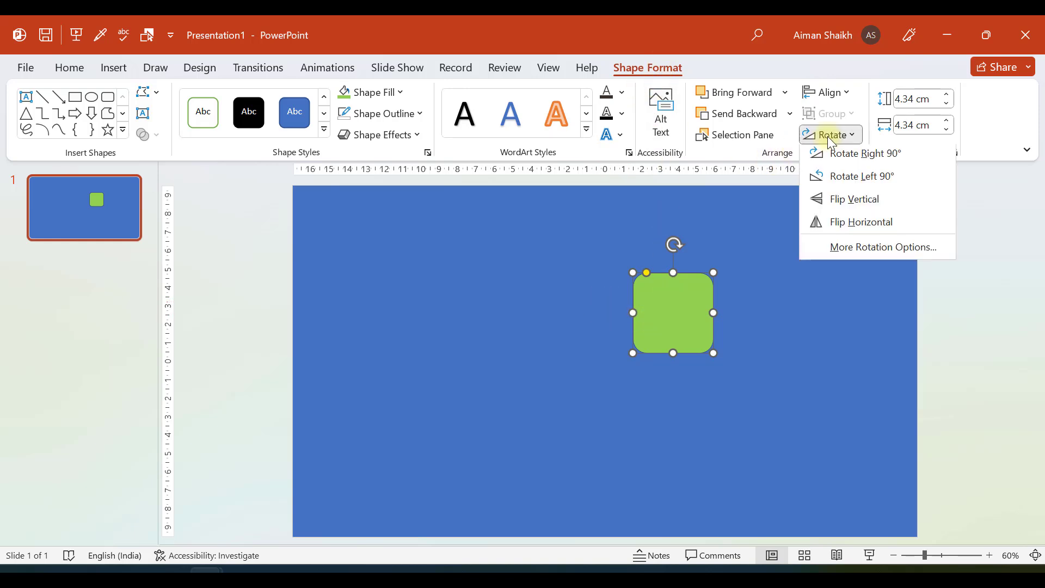
{"action": "left_click", "coordinate": [854, 252]}
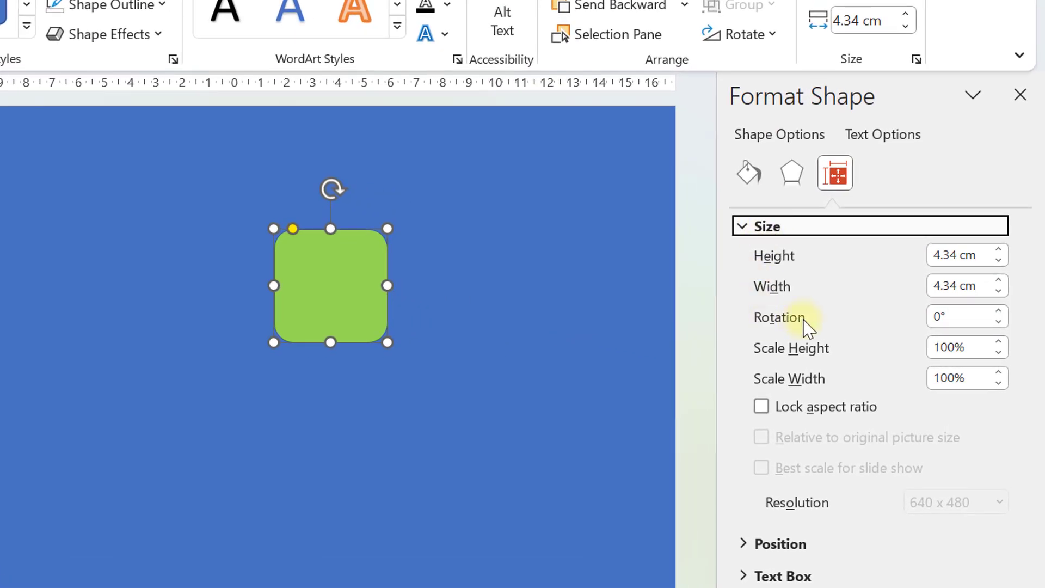
{"action": "left_click", "coordinate": [942, 317]}
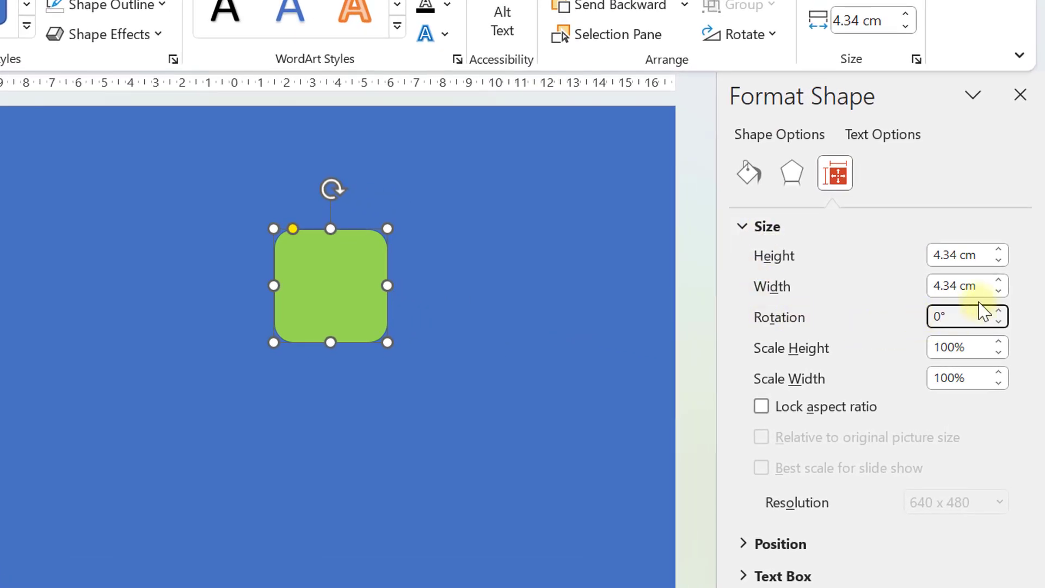
{"action": "type", "text": "45"}
{"action": "key", "text": "Return"}
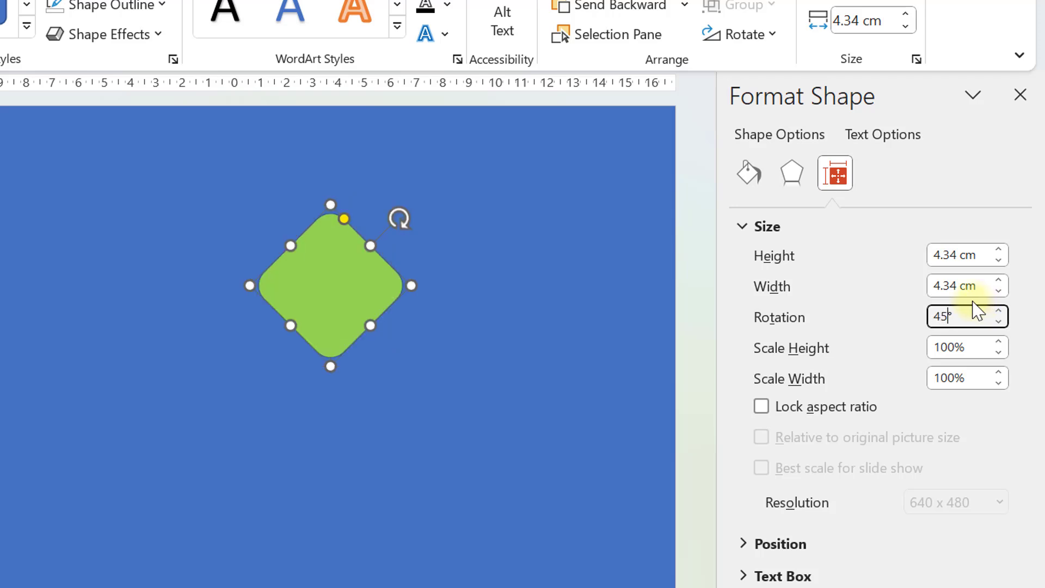
{"action": "left_click", "coordinate": [1020, 95]}
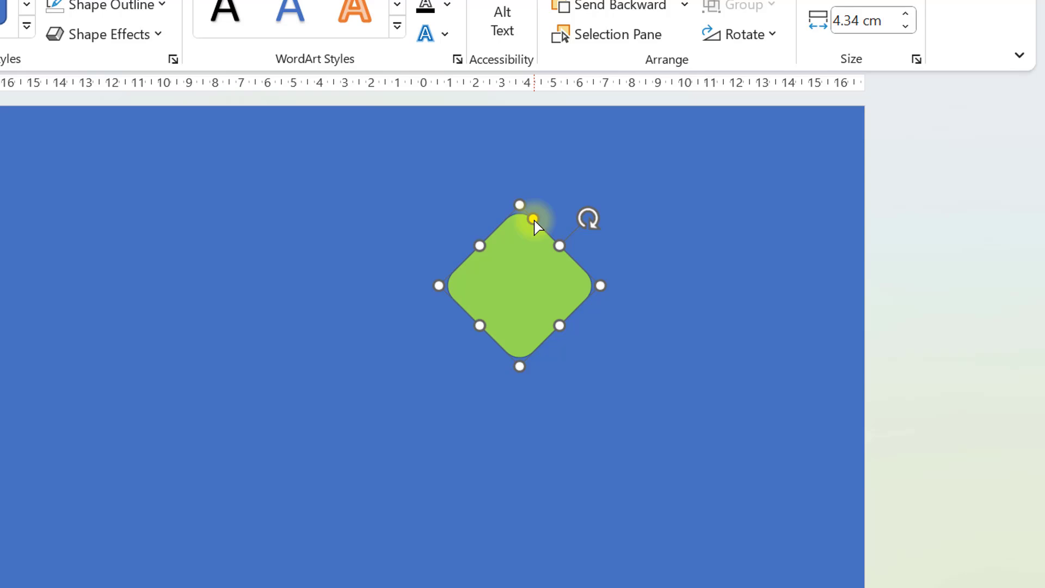
{"action": "left_click_drag", "start_coordinate": [533, 219], "coordinate": [526, 210]}
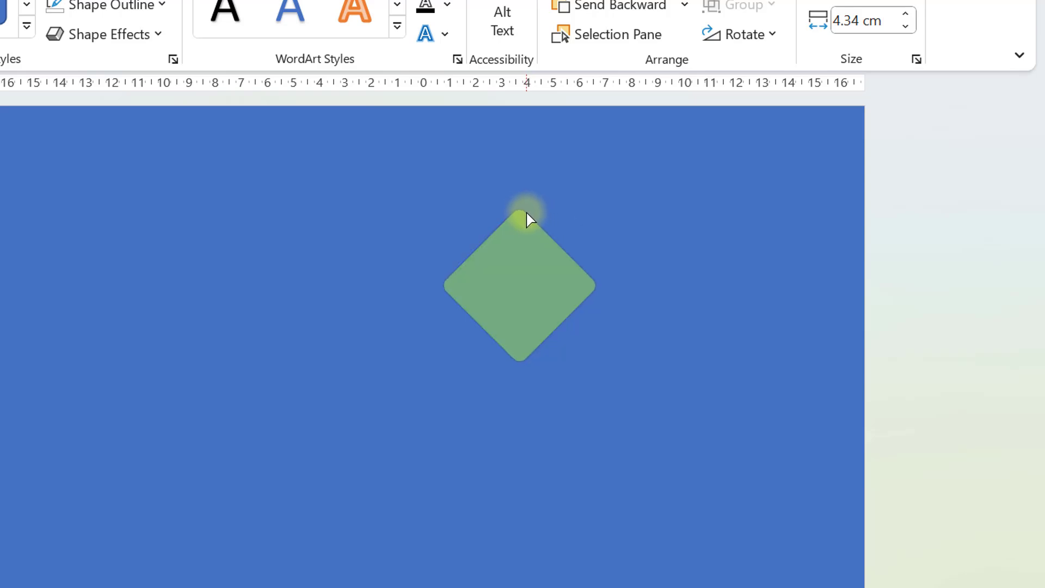
{"action": "left_click_drag", "start_coordinate": [527, 214], "coordinate": [527, 216]}
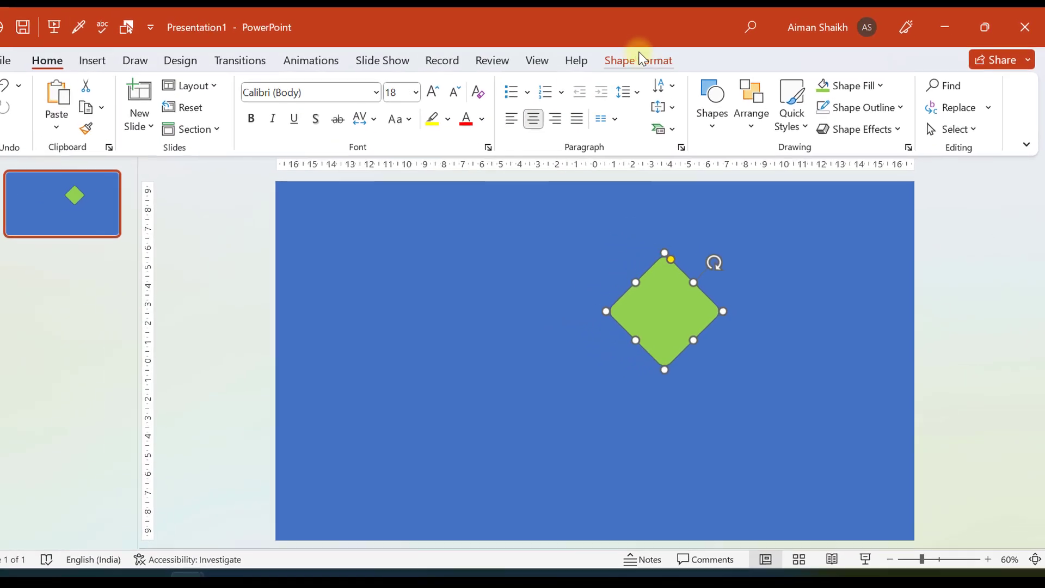
- Remove the green diamond's outline and nudge it slightly left
{"action": "left_click", "coordinate": [645, 59]}
{"action": "left_click", "coordinate": [372, 115]}
{"action": "left_click", "coordinate": [366, 292]}
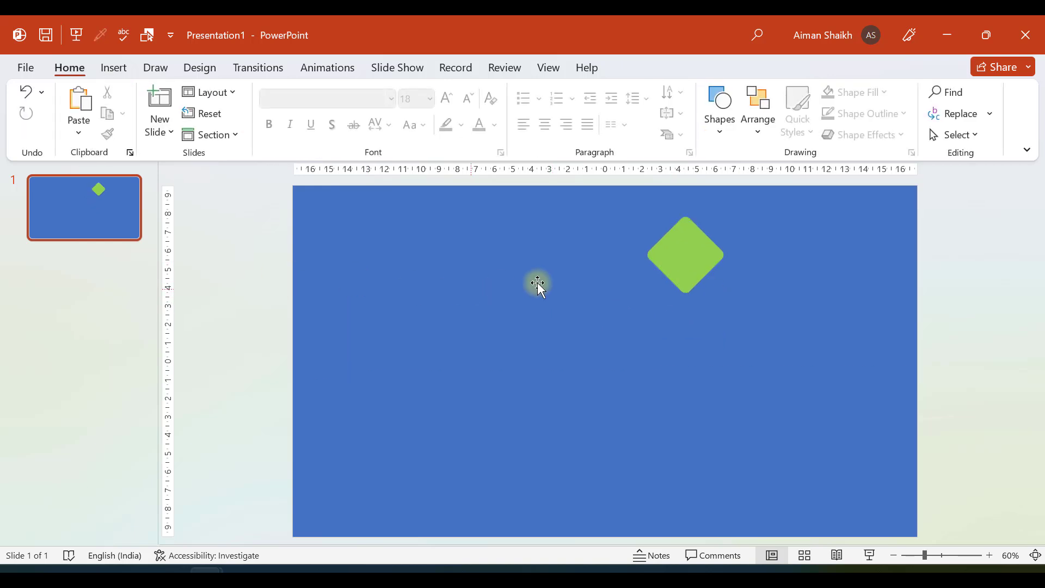
{"action": "mouse_move", "coordinate": [692, 252]}
{"action": "left_mouse_down"}
{"action": "mouse_move", "coordinate": [669, 263]}
{"action": "mouse_move", "coordinate": [683, 248]}
{"action": "left_mouse_up"}
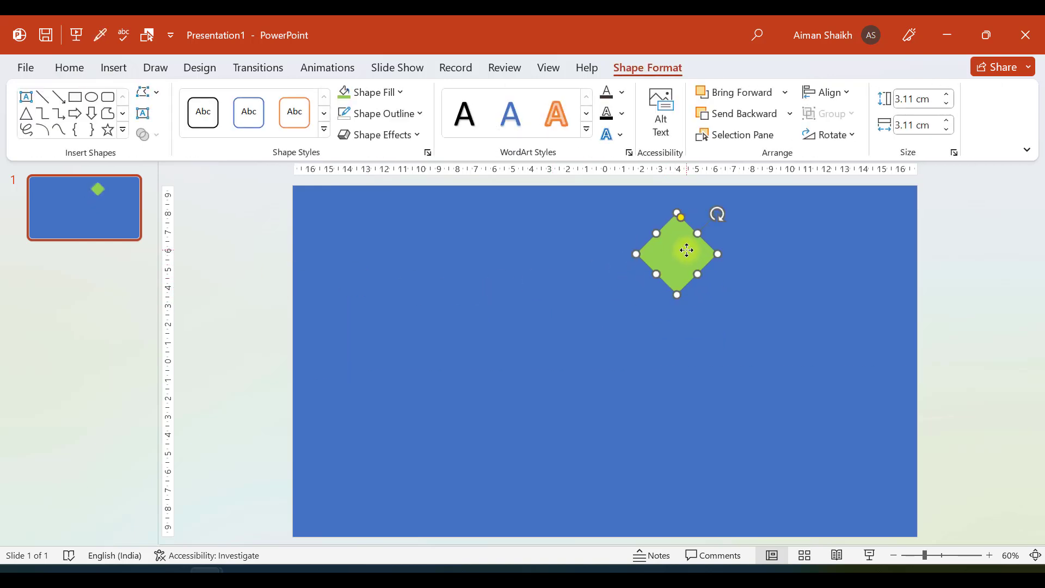
{"action": "left_click", "coordinate": [267, 243]}
{"action": "left_click", "coordinate": [678, 255]}
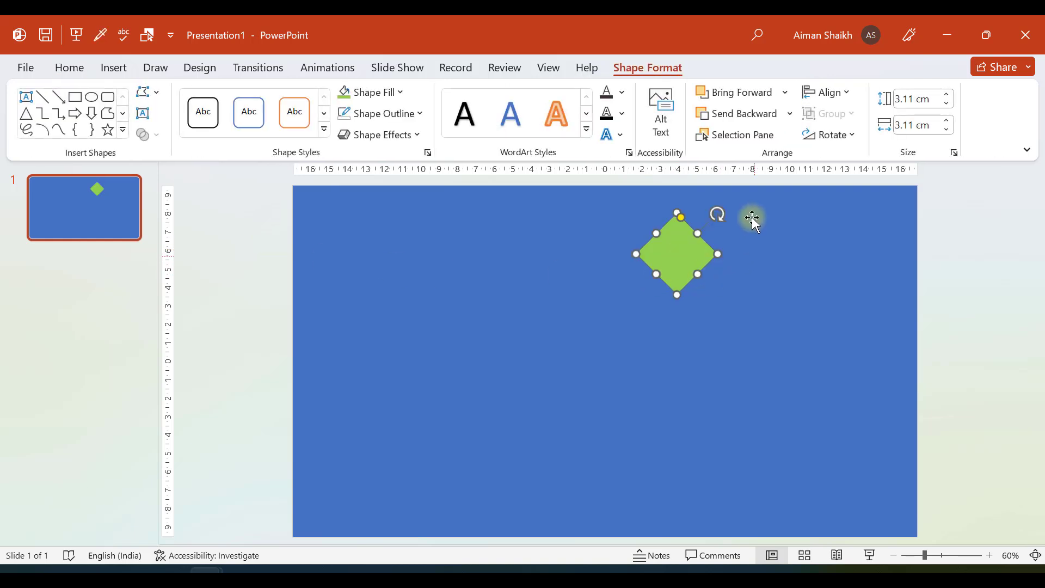
- Copy and paste a duplicate diamond, then delete the copy and reselect the original
{"action": "right_click", "coordinate": [675, 245]}
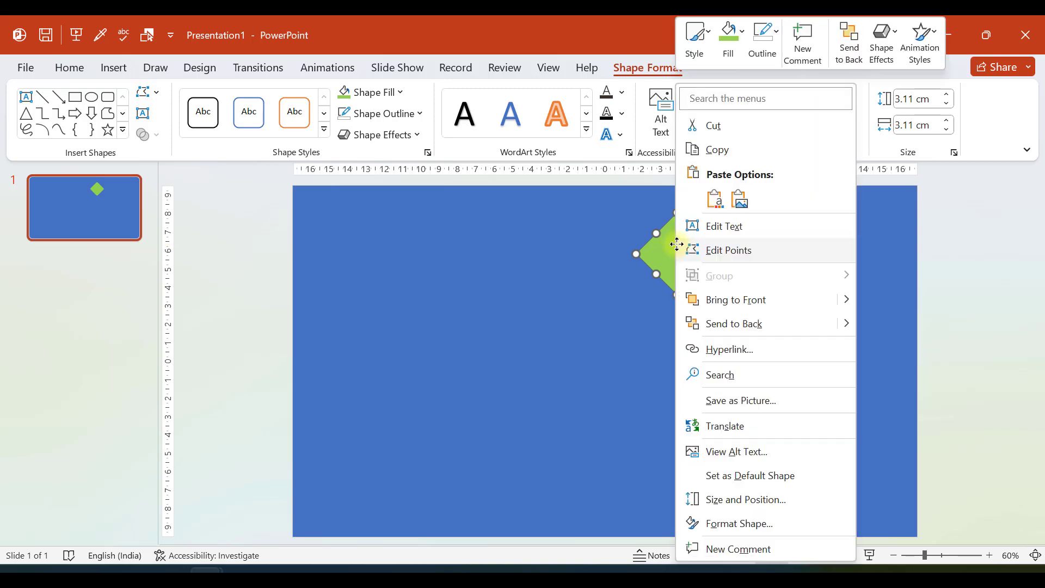
{"action": "left_click", "coordinate": [694, 149]}
{"action": "left_click", "coordinate": [741, 244]}
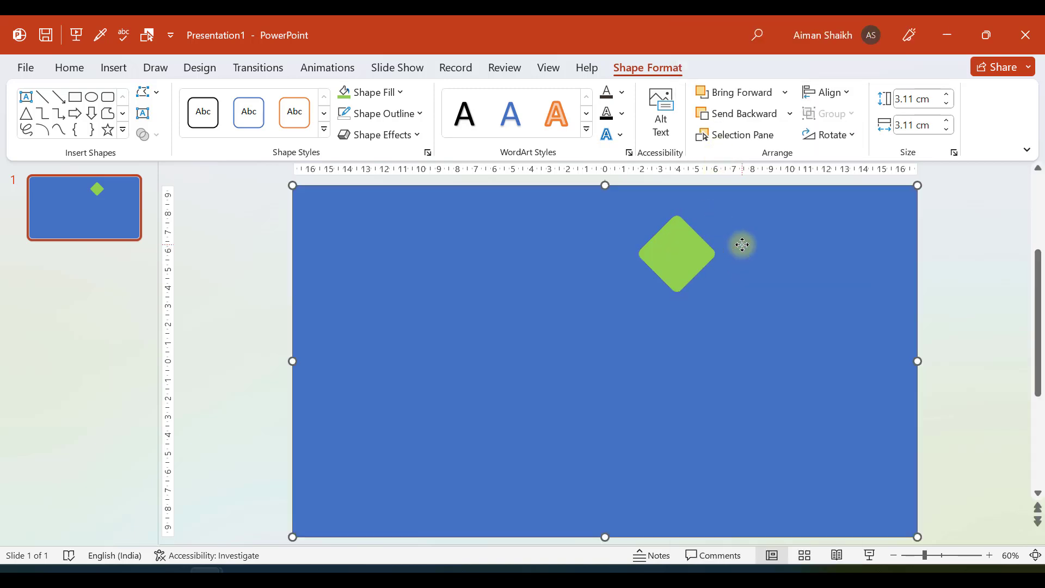
{"action": "right_click", "coordinate": [741, 245]}
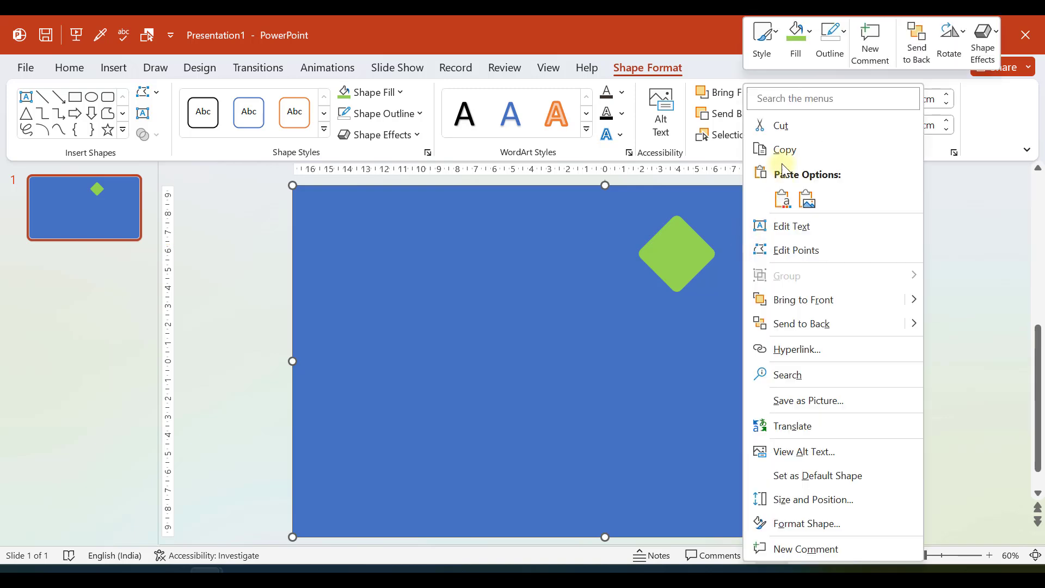
{"action": "left_click", "coordinate": [807, 201]}
{"action": "left_click_drag", "start_coordinate": [614, 367], "coordinate": [772, 264]}
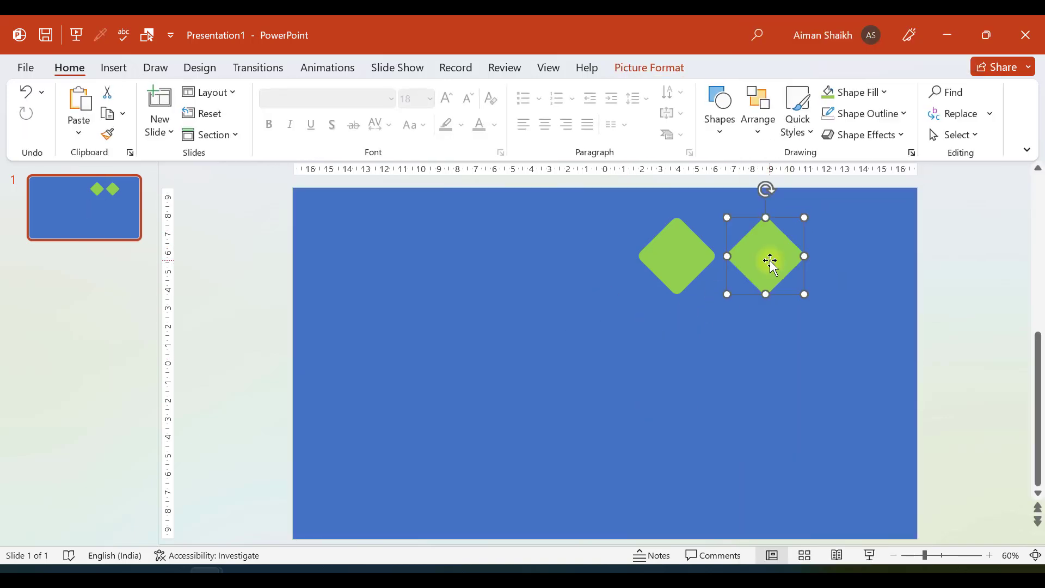
{"action": "key", "text": "Delete"}
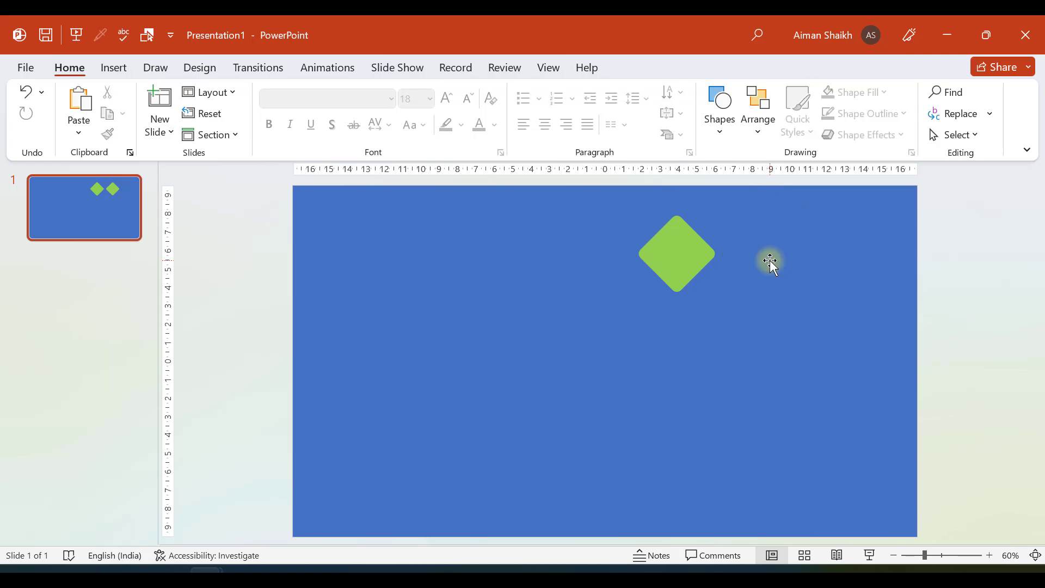
{"action": "left_click", "coordinate": [684, 255]}
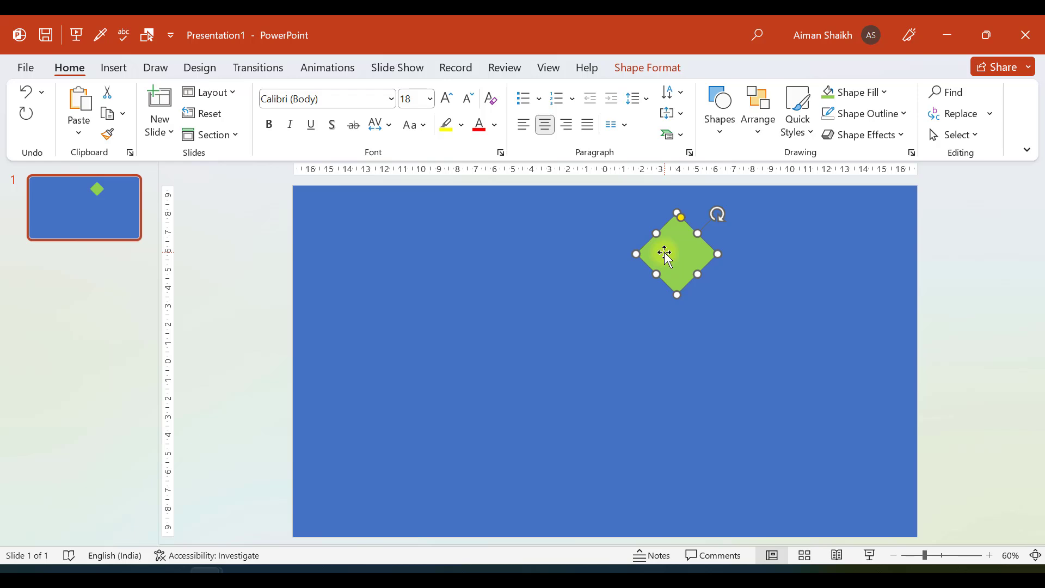
- Duplicate the diamond with Ctrl+D, then copy the pair down-right to make four diamonds
{"action": "key", "text": "ctrl+d"}
{"action": "left_click_drag", "start_coordinate": [711, 256], "coordinate": [756, 253]}
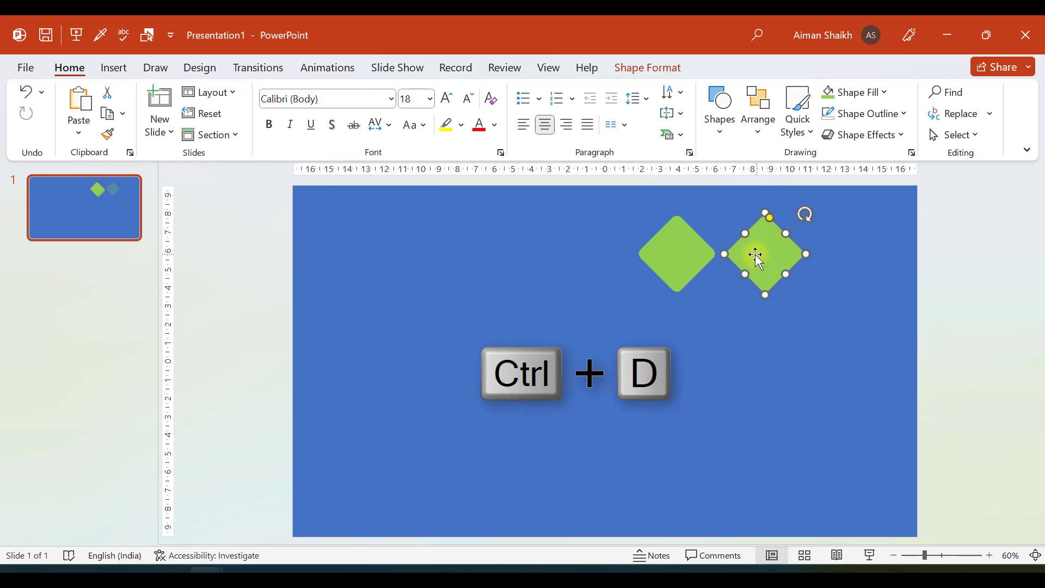
{"action": "left_click", "coordinate": [953, 236]}
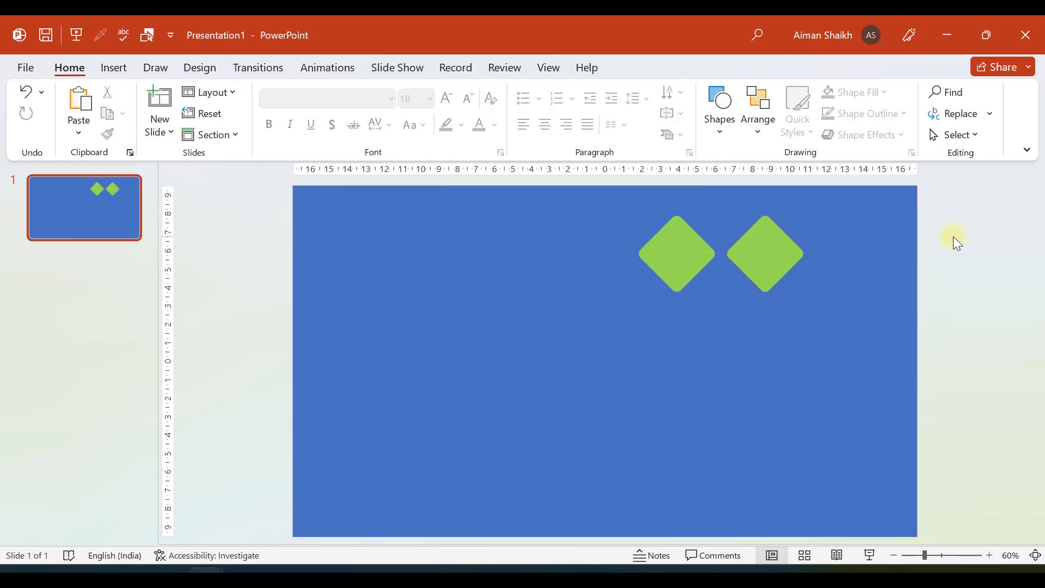
{"action": "left_click", "coordinate": [676, 263]}
{"action": "left_click", "coordinate": [757, 257], "text": "shift"}
{"action": "left_click_drag", "start_coordinate": [779, 263], "coordinate": [816, 300]}
{"action": "left_click", "coordinate": [968, 313]}
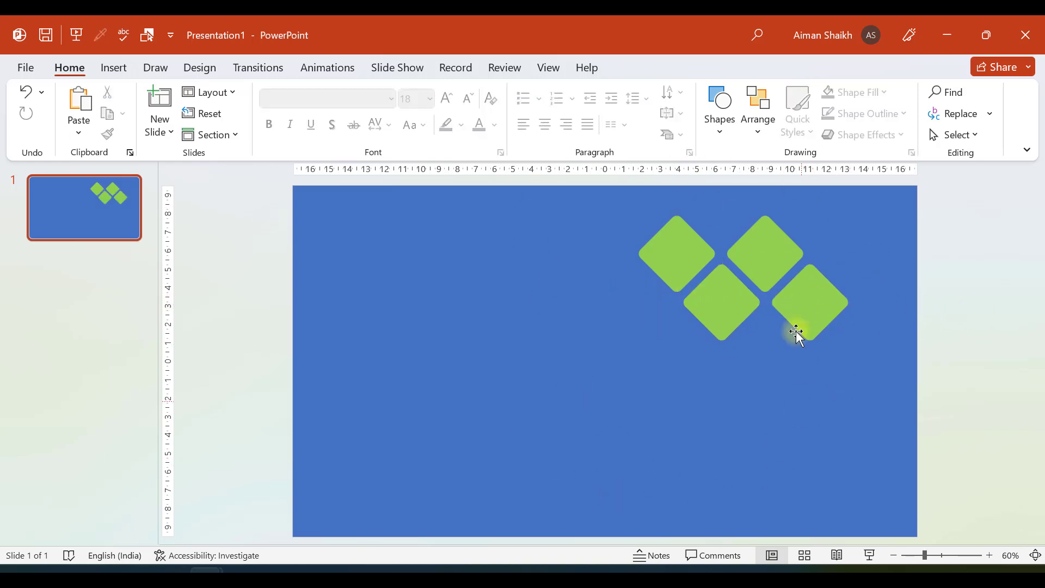
- Copy the four diamonds downward twice and adjust the positions of the bottom diamonds
{"action": "left_click", "coordinate": [718, 304]}
{"action": "left_click", "coordinate": [821, 310], "text": "shift"}
{"action": "left_click", "coordinate": [707, 256], "text": "shift"}
{"action": "left_click", "coordinate": [753, 243], "text": "shift"}
{"action": "left_click_drag", "start_coordinate": [818, 317], "coordinate": [814, 415]}
{"action": "key", "text": "ctrl+d"}
{"action": "left_click", "coordinate": [811, 495]}
{"action": "left_click", "coordinate": [722, 523]}
{"action": "left_click_drag", "start_coordinate": [721, 522], "coordinate": [721, 516]}
{"action": "left_click_drag", "start_coordinate": [670, 438], "coordinate": [858, 447]}
- Copy a middle diamond up and to the right and resize the small right-side diamond
{"action": "left_click", "coordinate": [822, 406]}
{"action": "left_click_drag", "start_coordinate": [822, 406], "coordinate": [842, 275]}
{"action": "left_click_drag", "start_coordinate": [899, 252], "coordinate": [840, 362]}
{"action": "scroll", "coordinate": [840, 362], "scroll_direction": "down", "scroll_amount": 2}
{"action": "left_click_drag", "start_coordinate": [849, 256], "coordinate": [892, 302]}
{"action": "left_click", "coordinate": [958, 343]}
{"action": "left_click", "coordinate": [884, 297]}
{"action": "left_click_drag", "start_coordinate": [721, 302], "coordinate": [723, 219]}
{"action": "scroll", "coordinate": [723, 210], "scroll_direction": "down", "scroll_amount": 1}
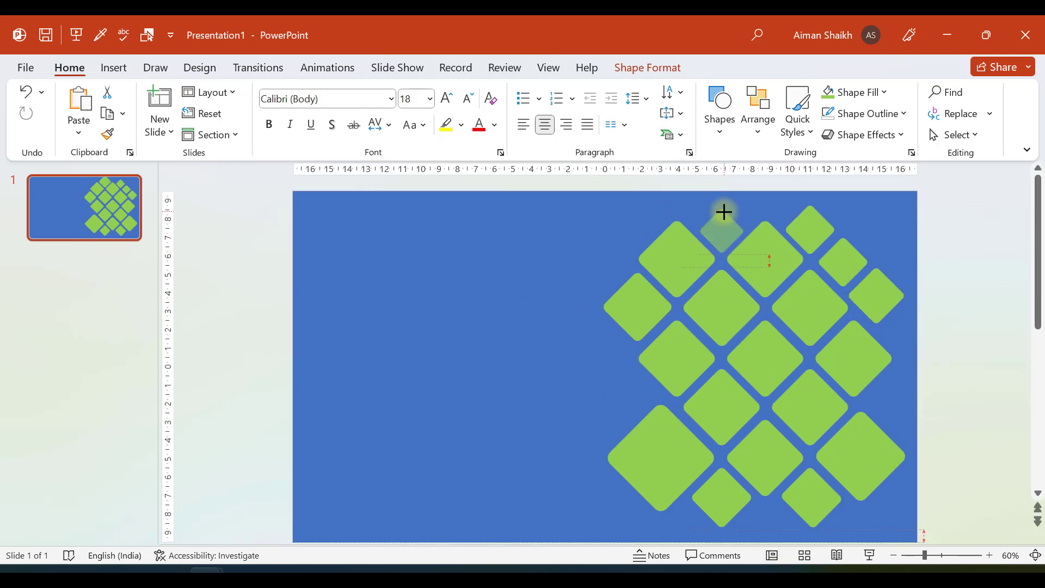
{"action": "left_click", "coordinate": [968, 315]}
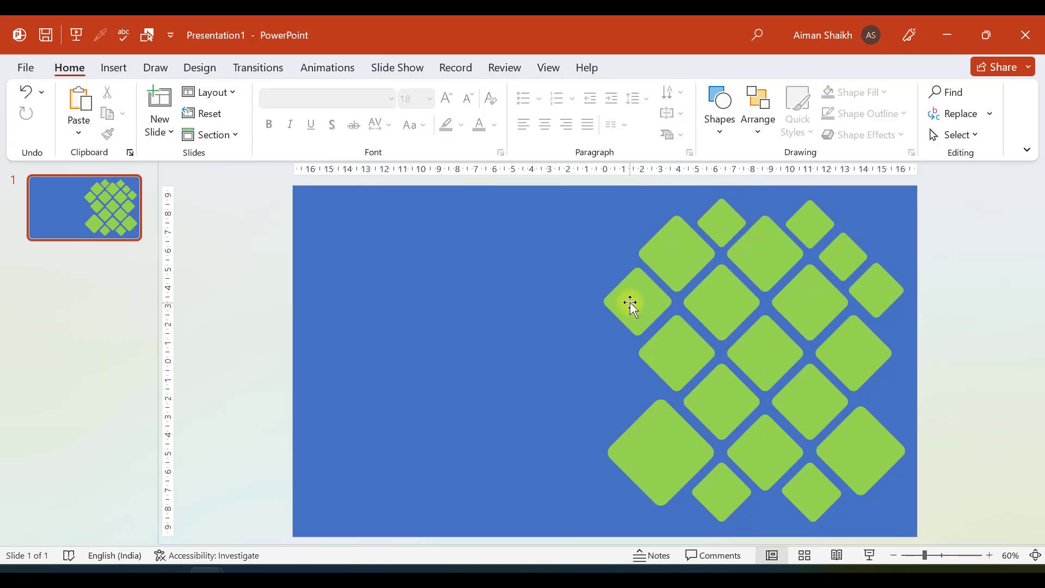
{"action": "scroll", "coordinate": [984, 370], "scroll_direction": "down", "scroll_amount": 1, "text": "ctrl"}
- Add a diamond at the pattern's left edge and move the lower-right diamond to the right edge
{"action": "left_click_drag", "start_coordinate": [668, 352], "coordinate": [618, 378], "text": "ctrl"}
{"action": "left_click", "coordinate": [912, 350]}
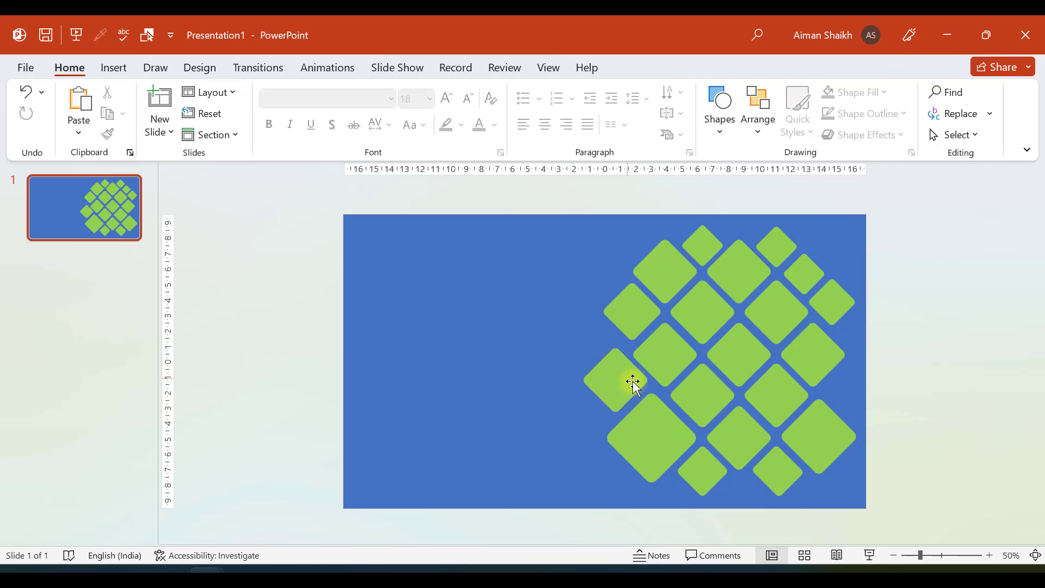
{"action": "left_click", "coordinate": [811, 414]}
{"action": "left_click_drag", "start_coordinate": [812, 408], "coordinate": [830, 387]}
{"action": "left_click", "coordinate": [890, 374]}
- Marquee-select the whole diamond lattice, shift it slightly left, then select the blue rectangle
{"action": "left_click_drag", "start_coordinate": [581, 188], "coordinate": [891, 499]}
{"action": "left_click", "coordinate": [537, 187]}
{"action": "left_click_drag", "start_coordinate": [538, 188], "coordinate": [1002, 531]}
{"action": "left_click_drag", "start_coordinate": [707, 311], "coordinate": [685, 310]}
{"action": "left_click", "coordinate": [858, 344]}
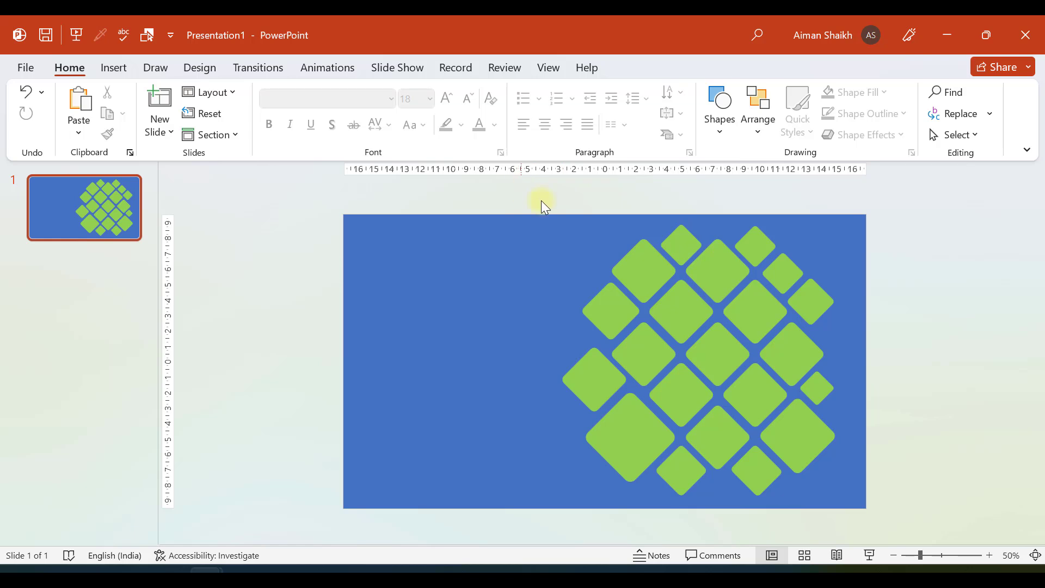
{"action": "left_click", "coordinate": [638, 279]}
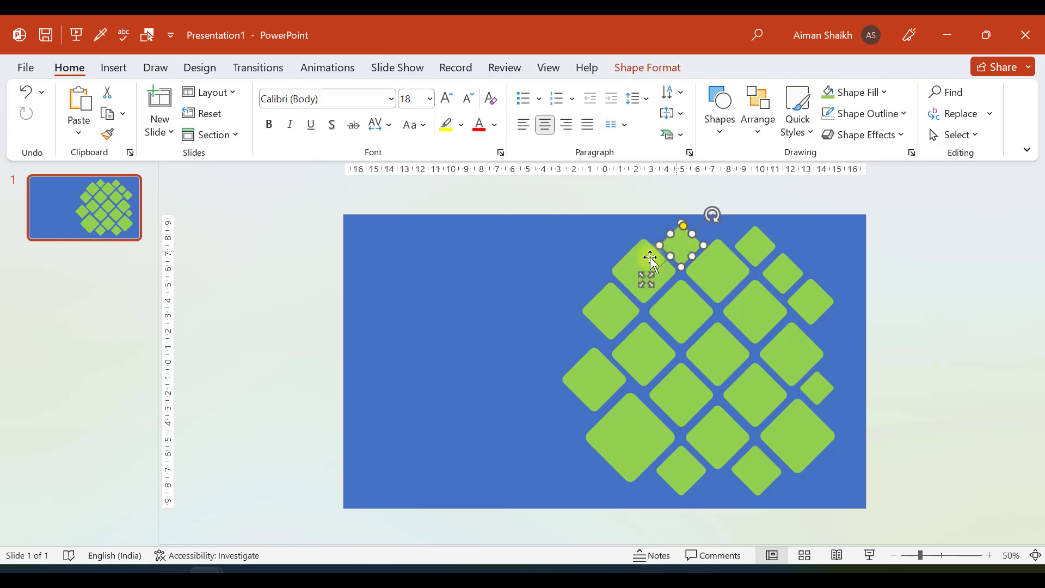
{"action": "left_click", "coordinate": [485, 242]}
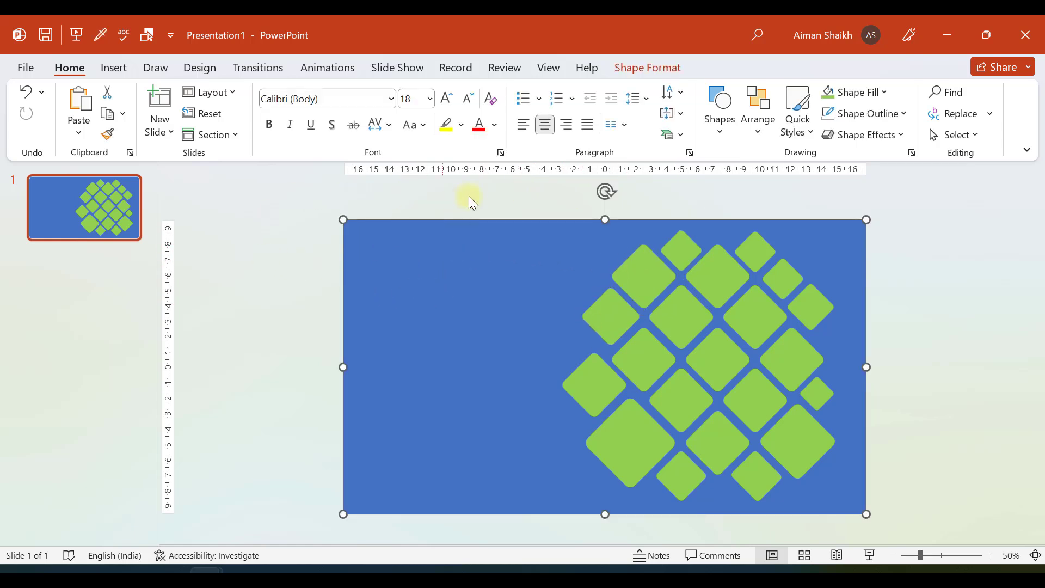
{"action": "left_click", "coordinate": [551, 183]}
{"action": "scroll", "coordinate": [550, 194], "scroll_direction": "down", "scroll_amount": 3}
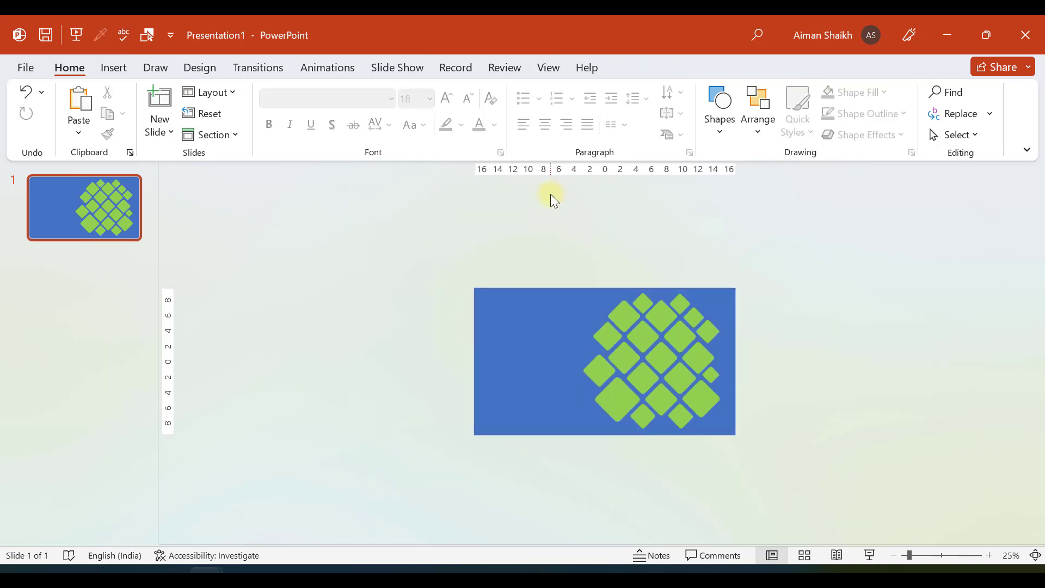
{"action": "left_click", "coordinate": [532, 300]}
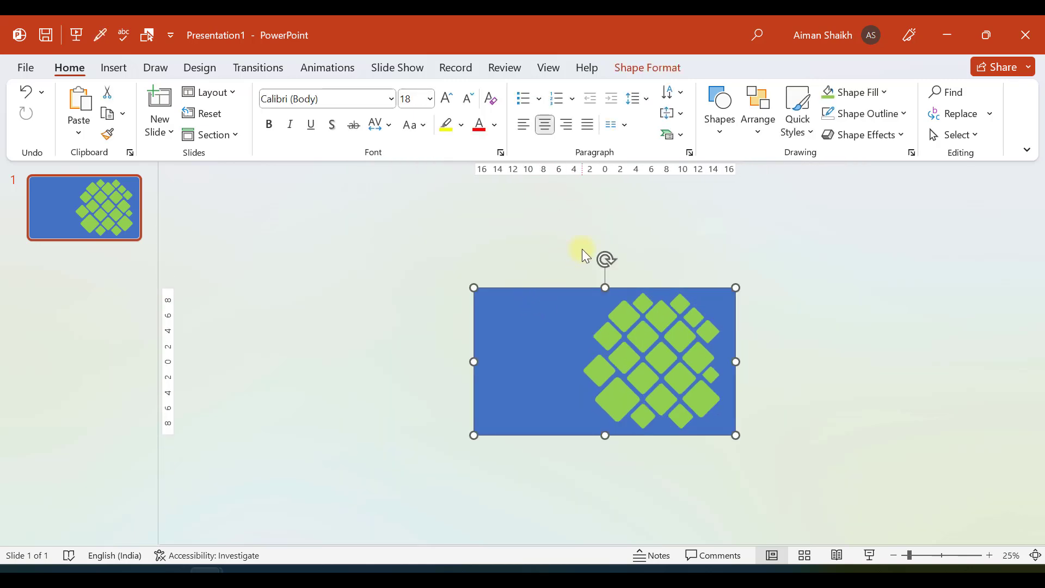
- Subtract all the diamonds from the blue rectangle with Merge Shapes > Subtract
{"action": "left_click_drag", "start_coordinate": [606, 299], "coordinate": [751, 468]}
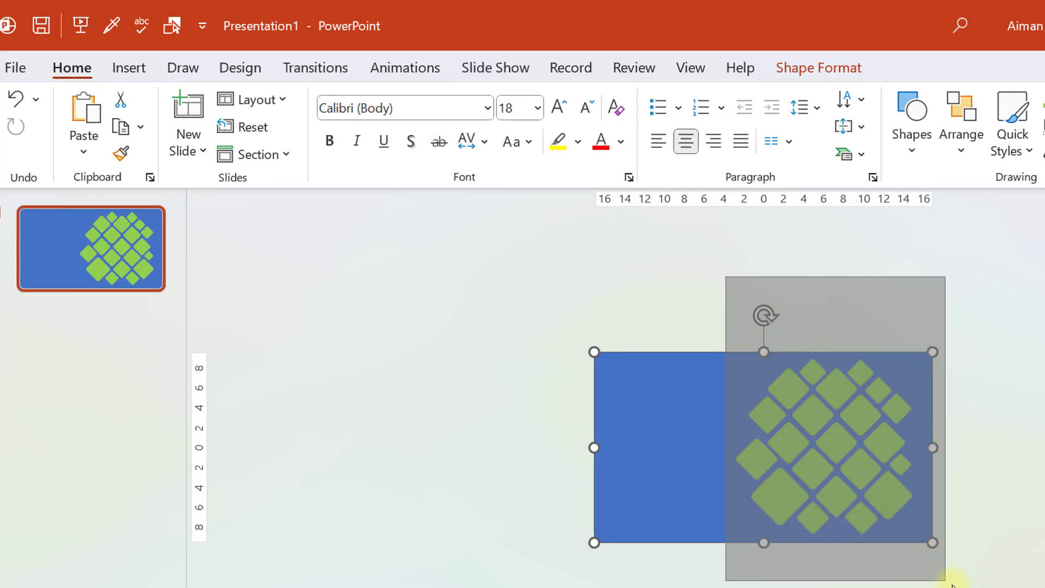
{"action": "left_click_drag", "start_coordinate": [950, 584], "coordinate": [947, 577]}
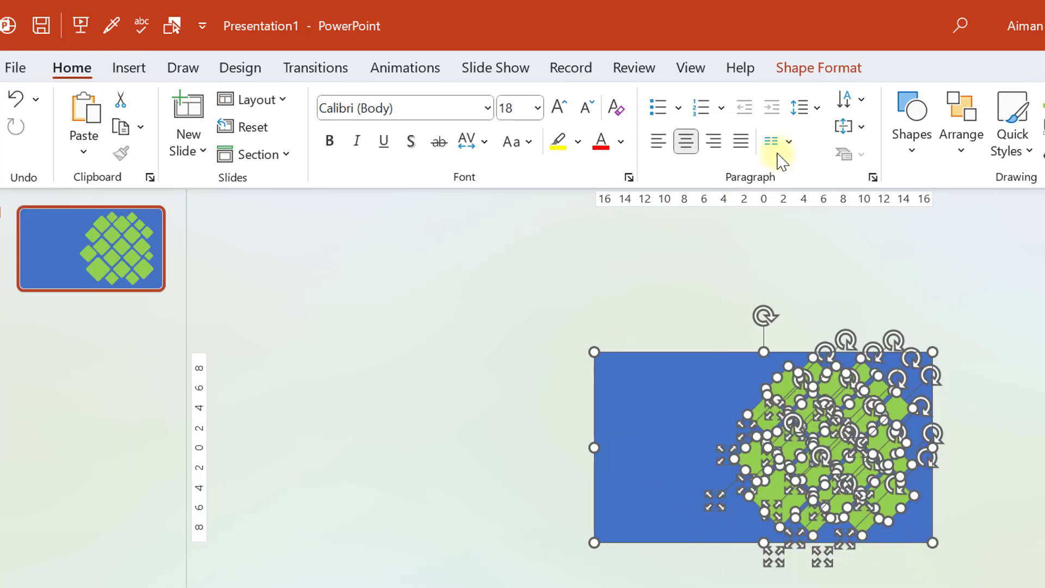
{"action": "left_click", "coordinate": [800, 72]}
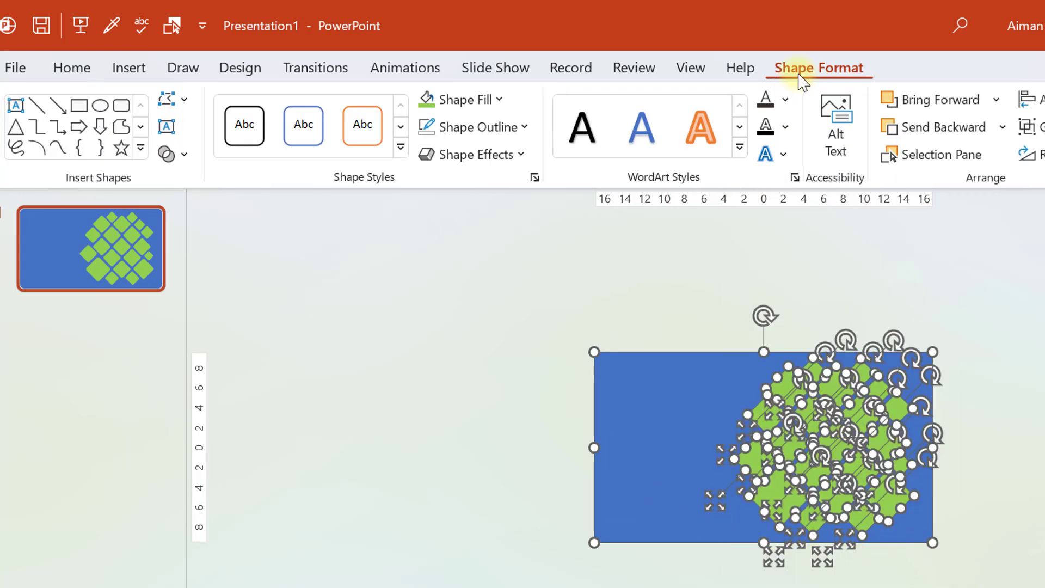
{"action": "left_click", "coordinate": [182, 156]}
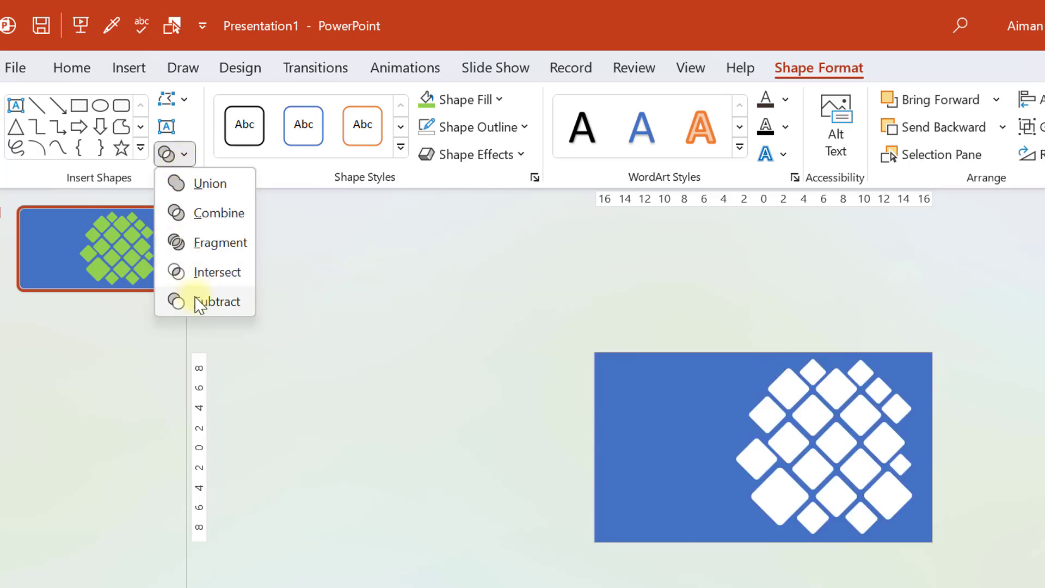
{"action": "left_click", "coordinate": [217, 301]}
{"action": "left_click", "coordinate": [501, 402]}
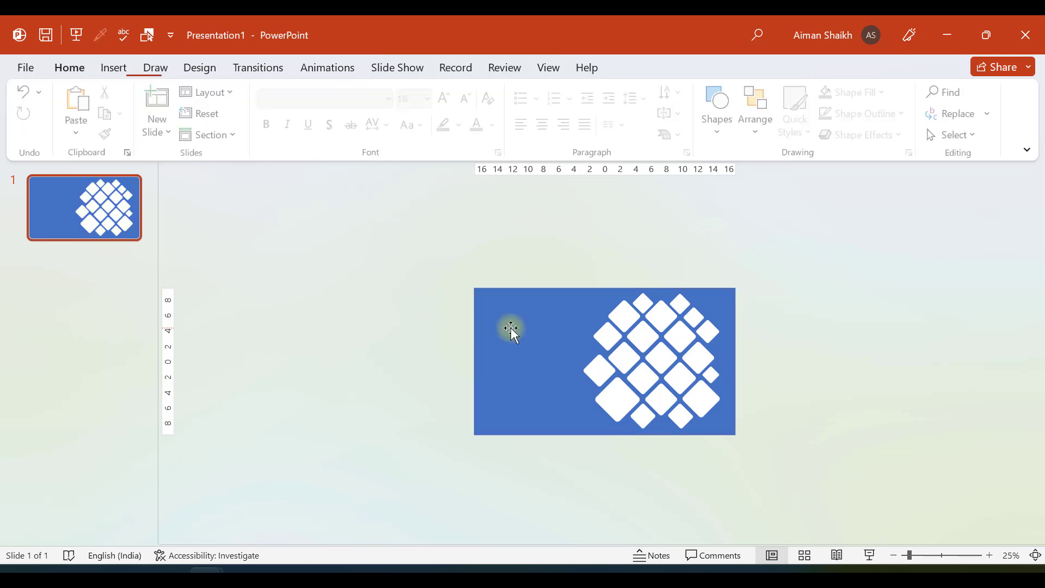
{"action": "left_click_drag", "start_coordinate": [511, 329], "coordinate": [534, 329]}
{"action": "left_click", "coordinate": [459, 346]}
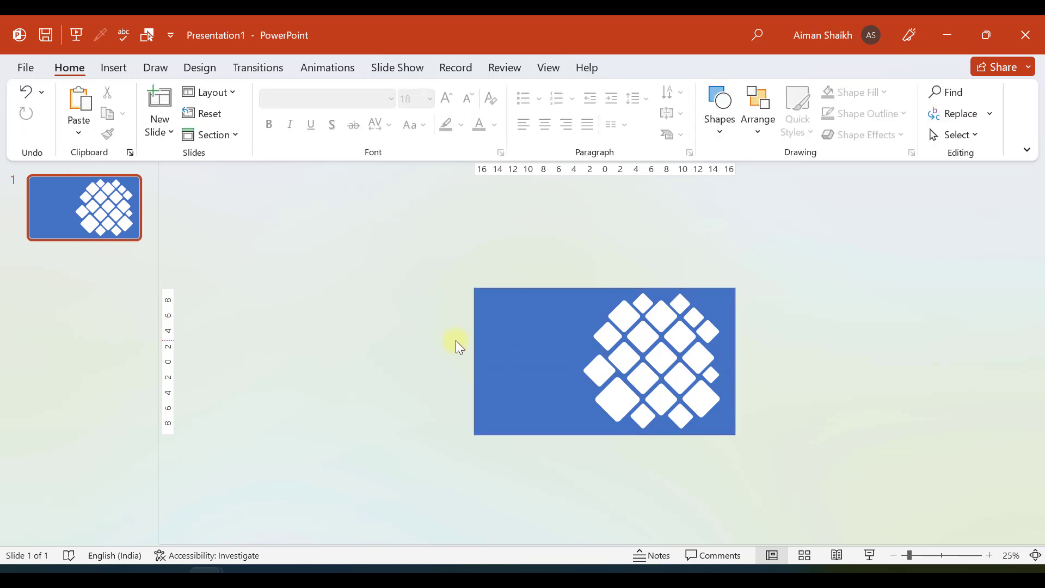
{"action": "scroll", "coordinate": [456, 340], "scroll_direction": "up", "scroll_amount": 3, "text": "ctrl"}
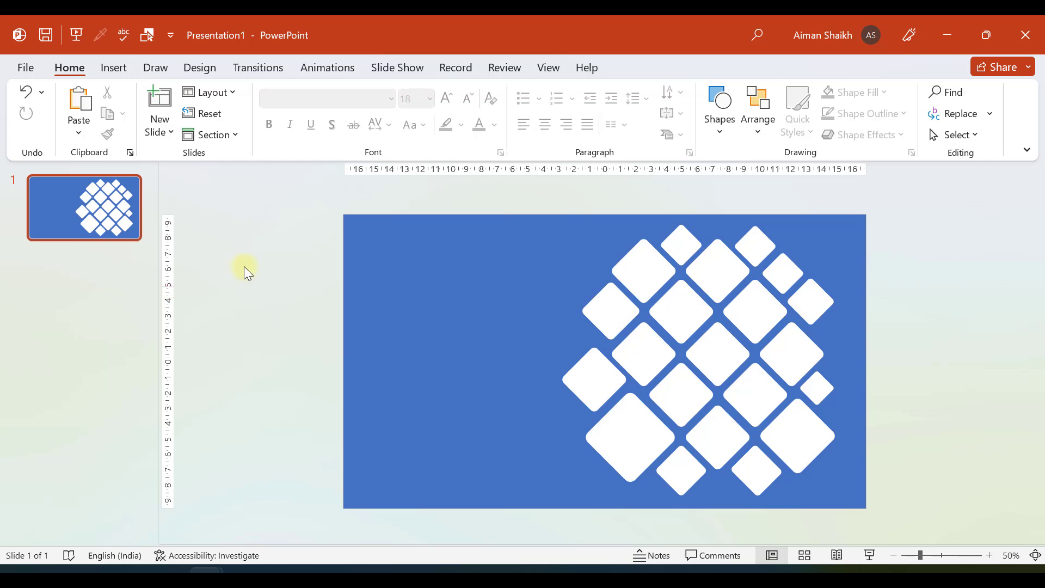
- Insert the video file pexels-nipen-7378625 from the computer onto the slide
{"action": "left_click", "coordinate": [114, 68]}
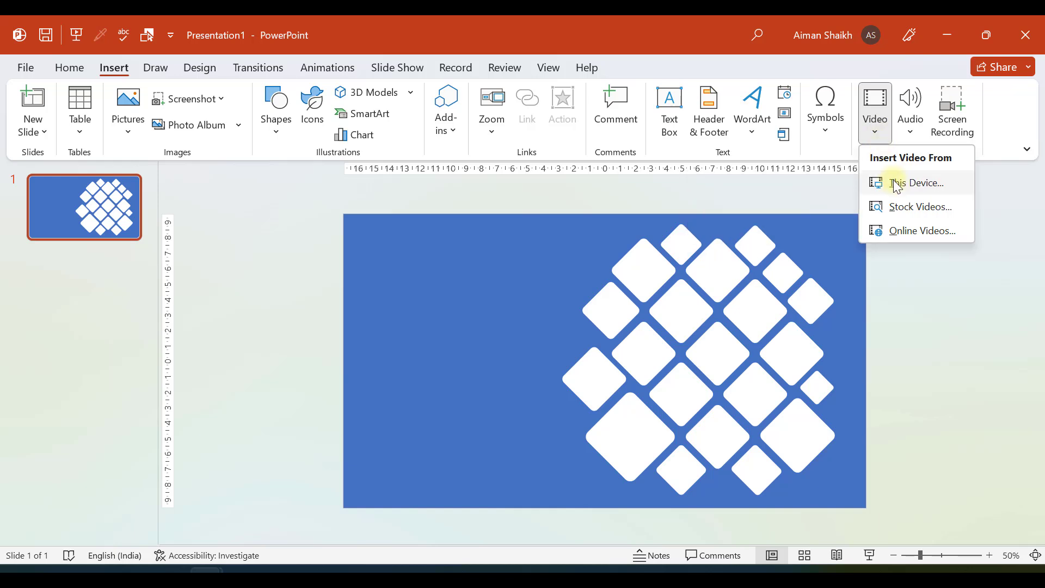
{"action": "left_click", "coordinate": [906, 185]}
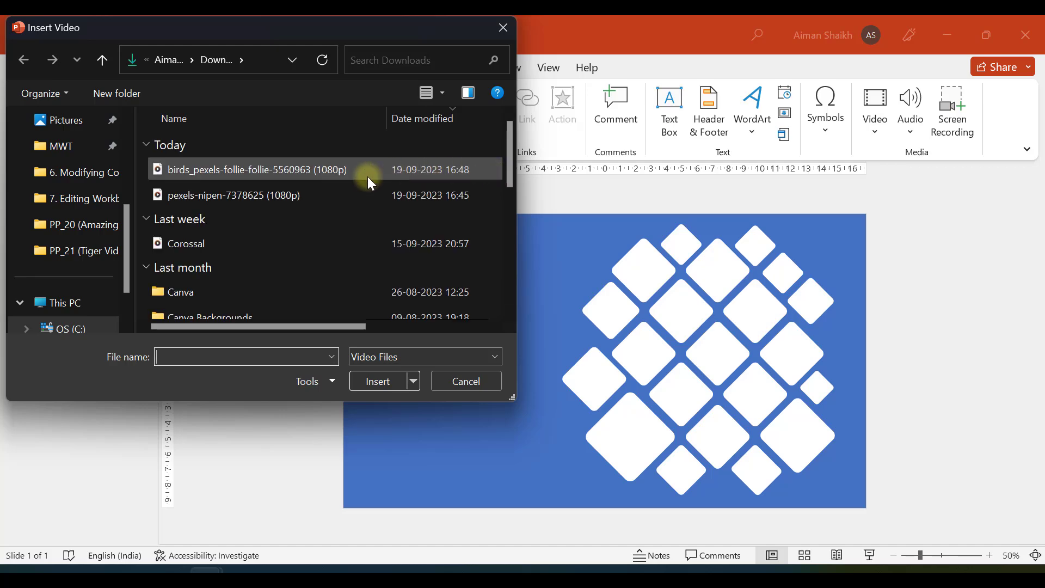
{"action": "left_click", "coordinate": [270, 196]}
{"action": "left_click", "coordinate": [363, 380]}
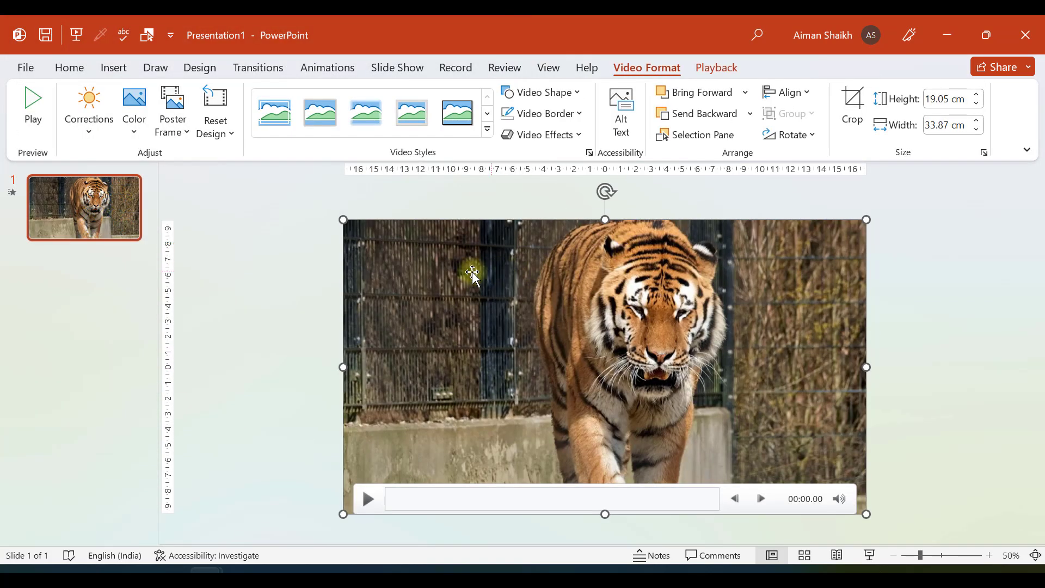
- Position the tiger video over the blue cut-out shape
{"action": "left_click_drag", "start_coordinate": [417, 275], "coordinate": [485, 264]}
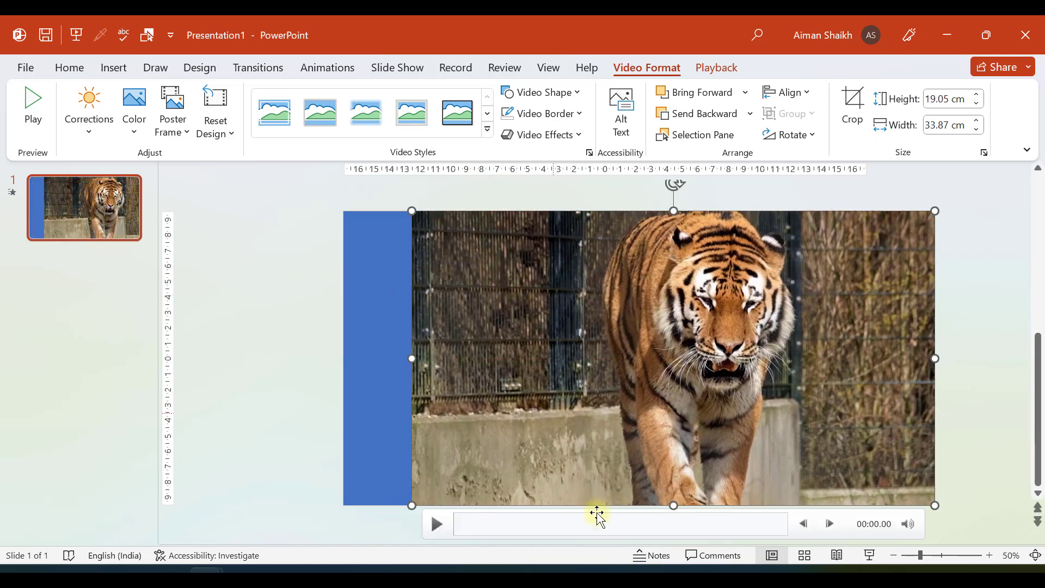
{"action": "left_click_drag", "start_coordinate": [492, 296], "coordinate": [493, 416]}
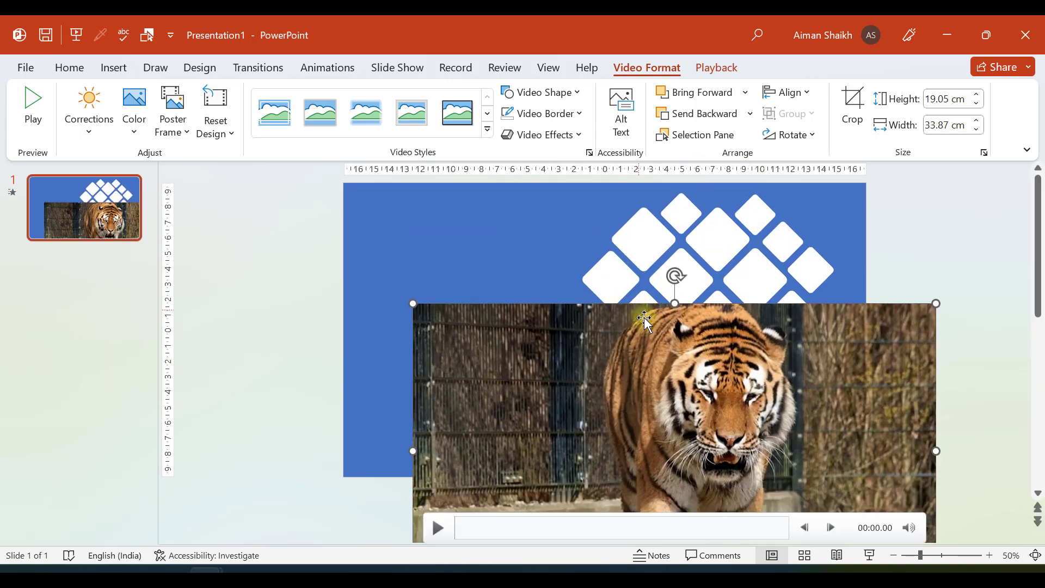
{"action": "left_click_drag", "start_coordinate": [509, 380], "coordinate": [503, 261]}
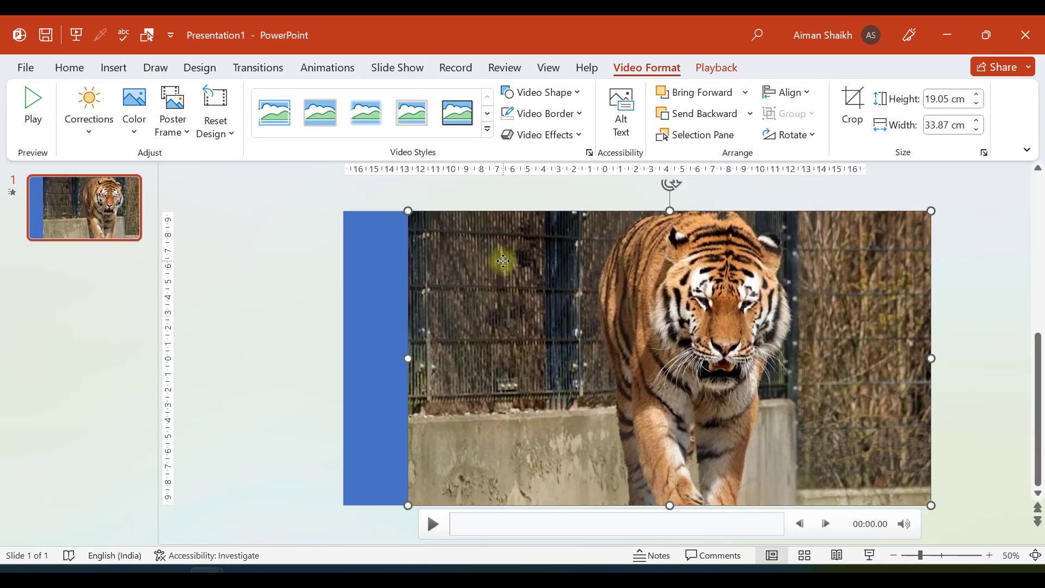
{"action": "right_click", "coordinate": [504, 263]}
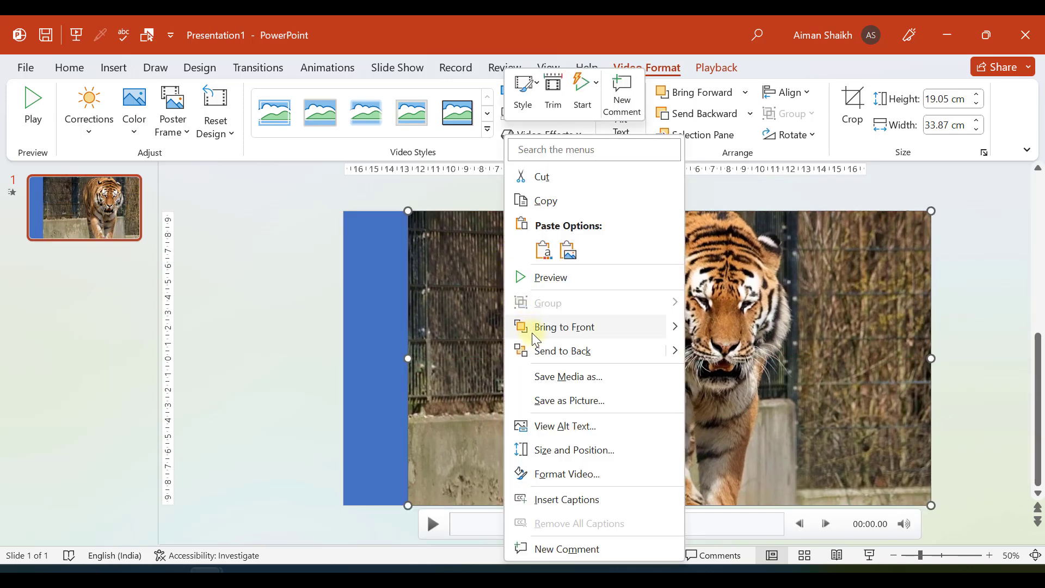
- Send the tiger video to the back and fill the cut-out shape with white
{"action": "left_click", "coordinate": [542, 351]}
{"action": "left_click", "coordinate": [309, 297]}
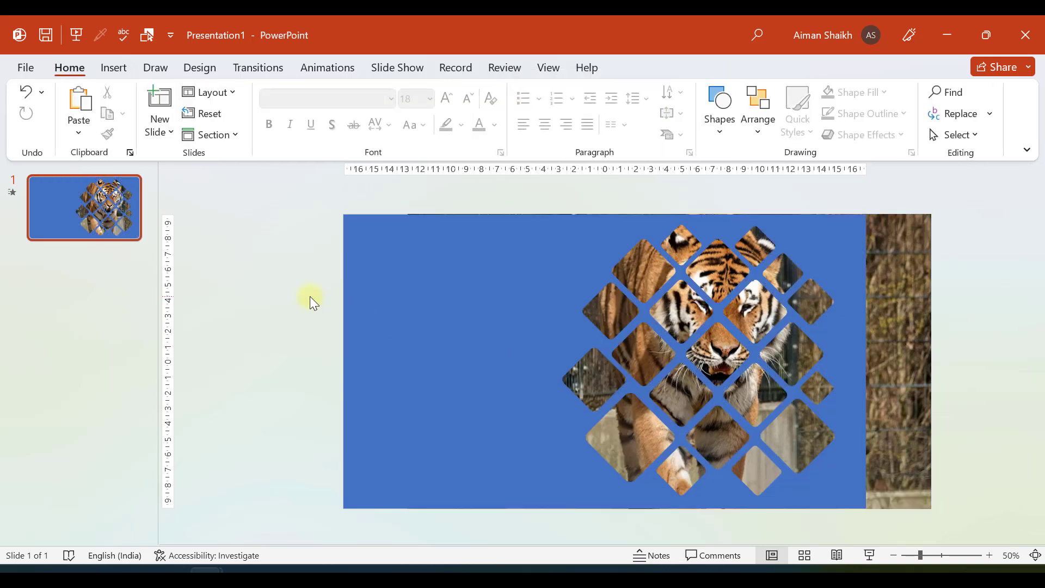
{"action": "left_click", "coordinate": [428, 273]}
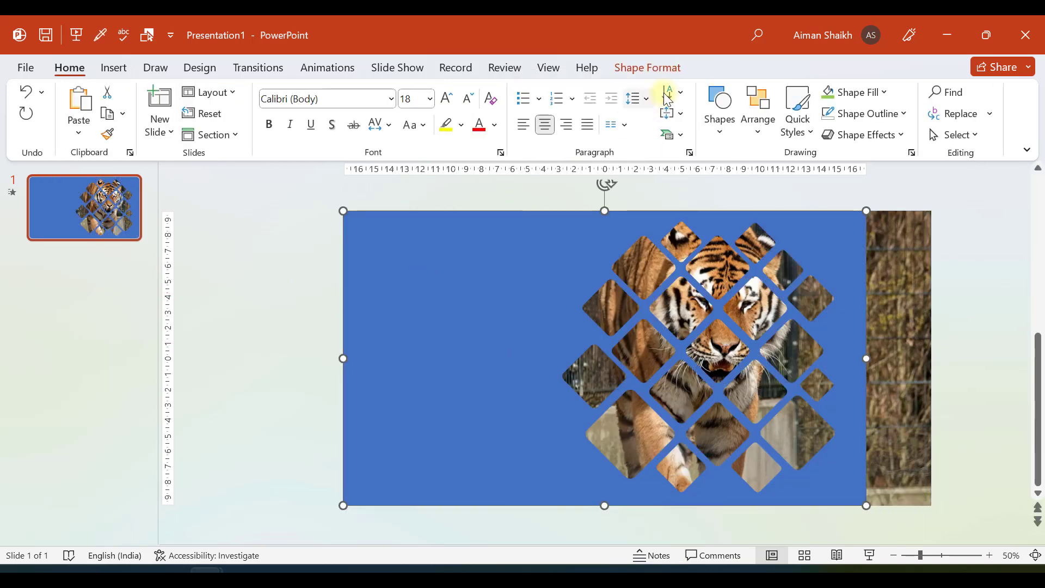
{"action": "left_click", "coordinate": [664, 66]}
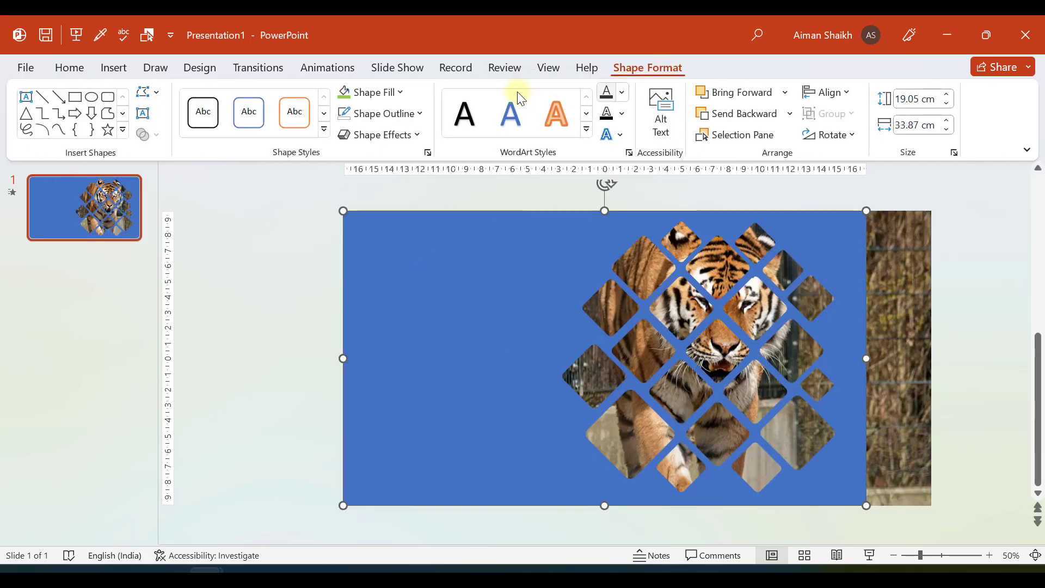
{"action": "left_click", "coordinate": [364, 98]}
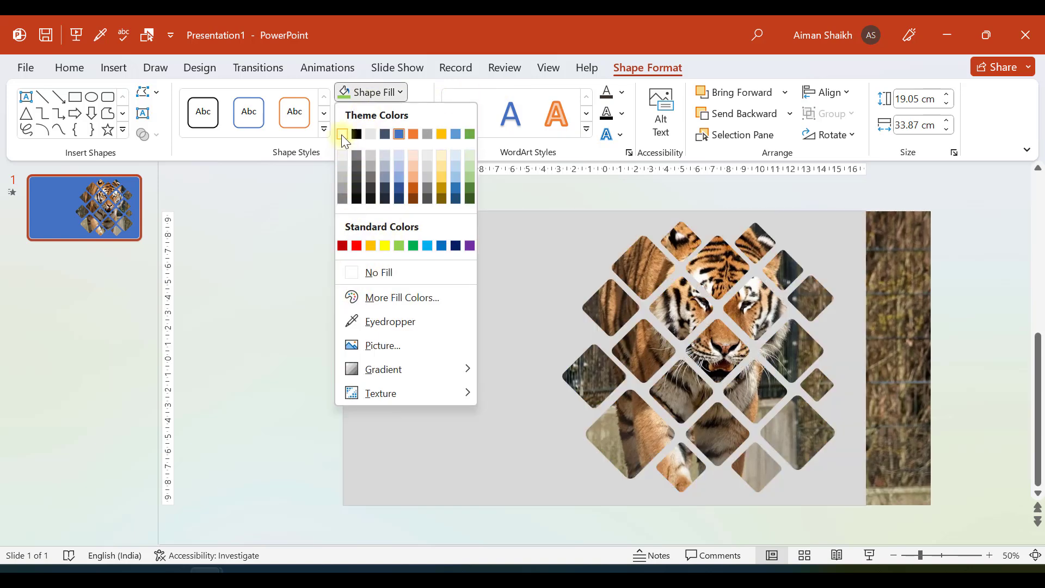
{"action": "left_click", "coordinate": [341, 135]}
{"action": "left_click", "coordinate": [282, 282]}
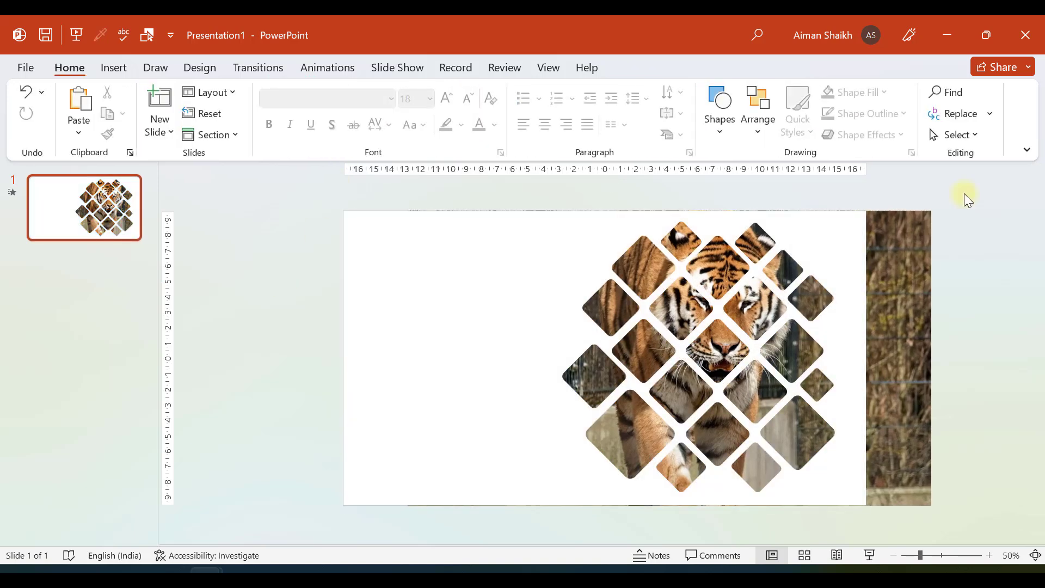
{"action": "left_click", "coordinate": [898, 269]}
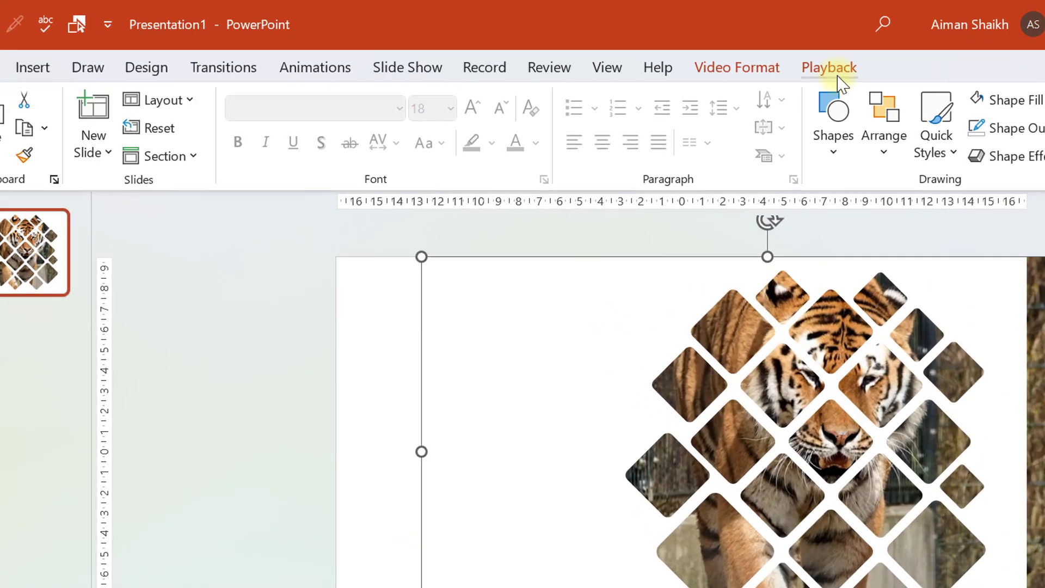
- Set the tiger video's playback to start Automatically and Loop until Stopped
{"action": "left_click", "coordinate": [716, 67]}
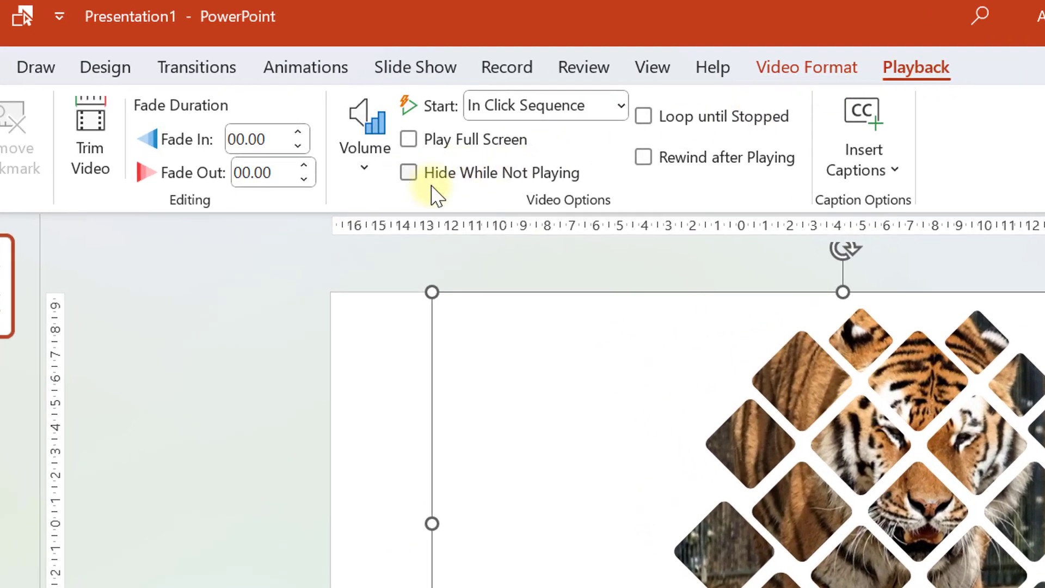
{"action": "left_click", "coordinate": [621, 107]}
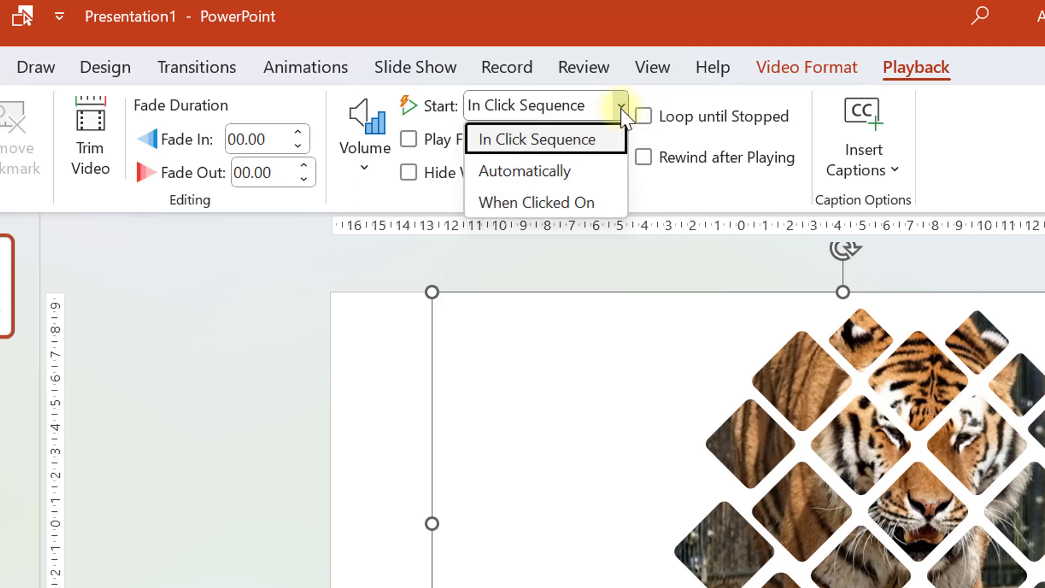
{"action": "left_click", "coordinate": [567, 172]}
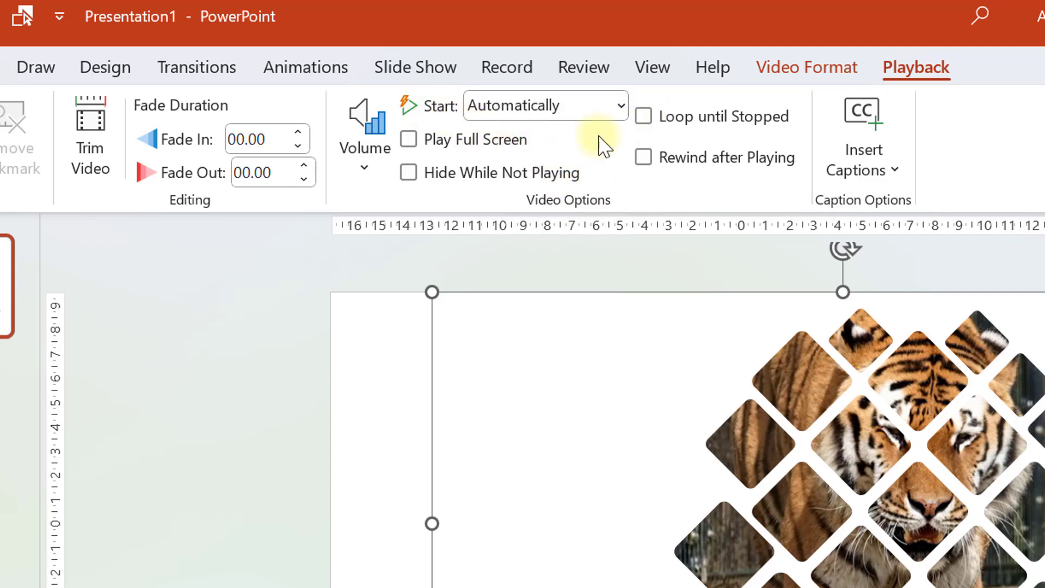
{"action": "left_click", "coordinate": [644, 116]}
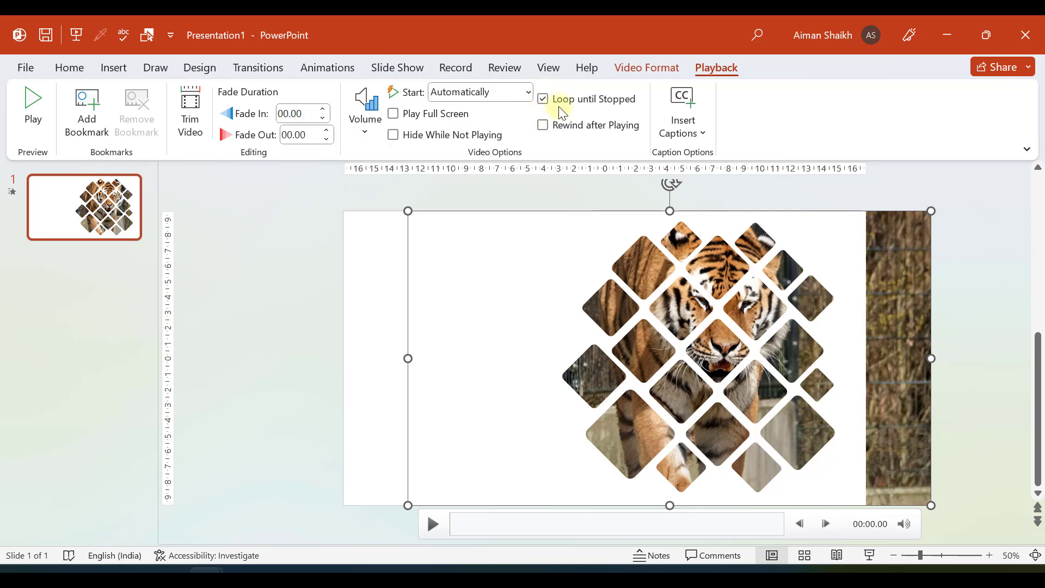
{"action": "left_click", "coordinate": [301, 221]}
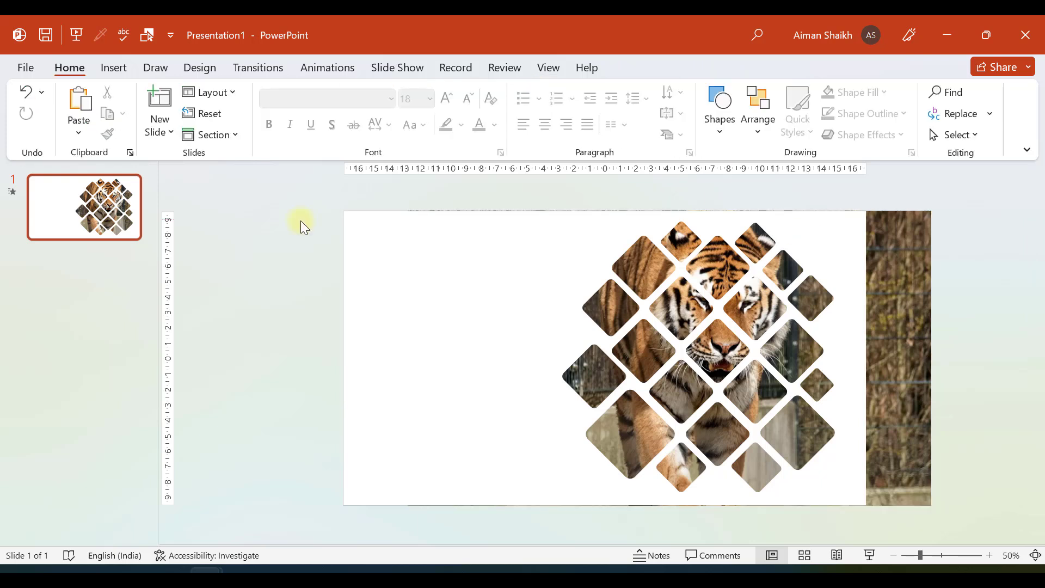
{"action": "scroll", "coordinate": [269, 274], "scroll_direction": "up", "scroll_amount": 1, "text": "ctrl"}
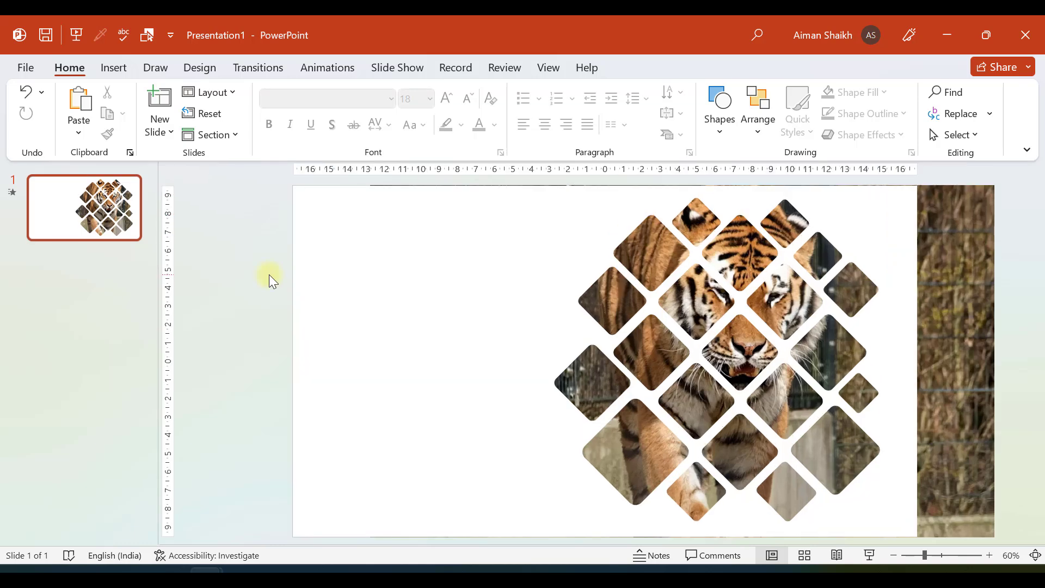
- Paste the ROAR OF TIGER title and subscribe text boxes and shift them slightly right
{"action": "key", "text": "ctrl+v"}
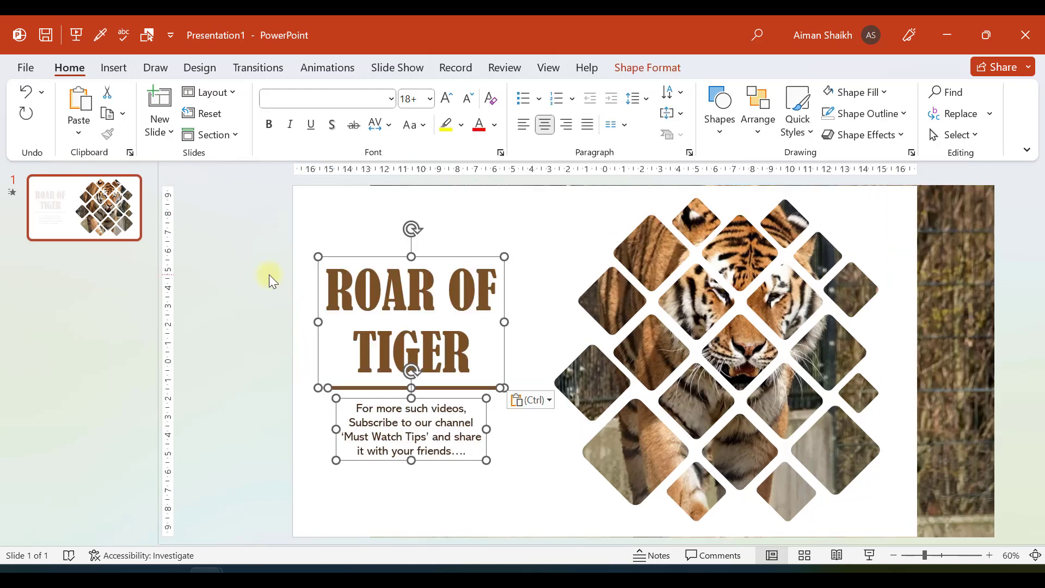
{"action": "left_click_drag", "start_coordinate": [354, 255], "coordinate": [367, 256]}
{"action": "left_click", "coordinate": [232, 265]}
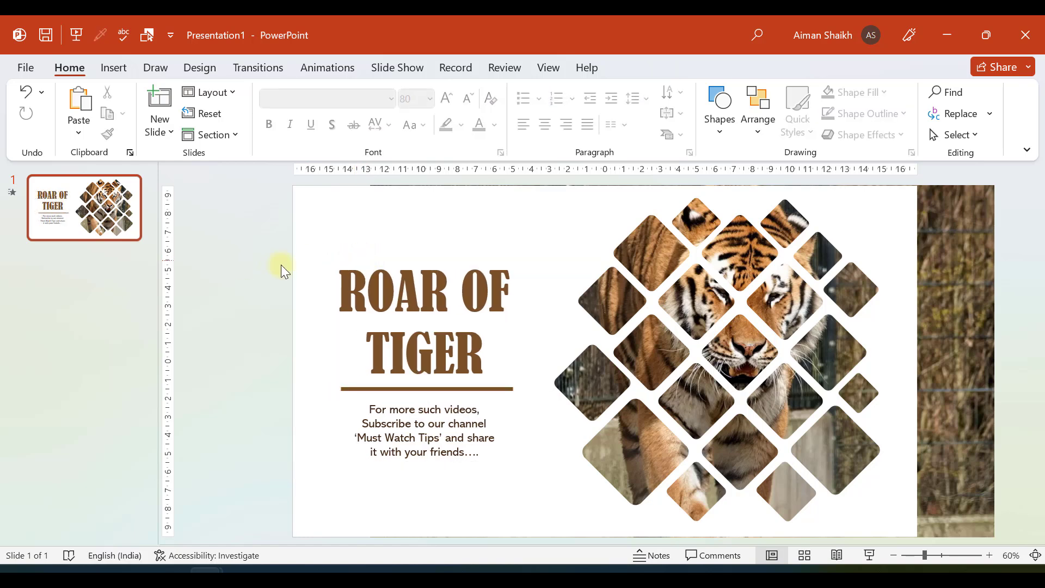
- Colour the ROAR OF TIGER title brown with a colour picked from the slide
{"action": "left_click", "coordinate": [368, 273]}
{"action": "left_click", "coordinate": [364, 259]}
{"action": "mouse_move", "coordinate": [709, 305]}
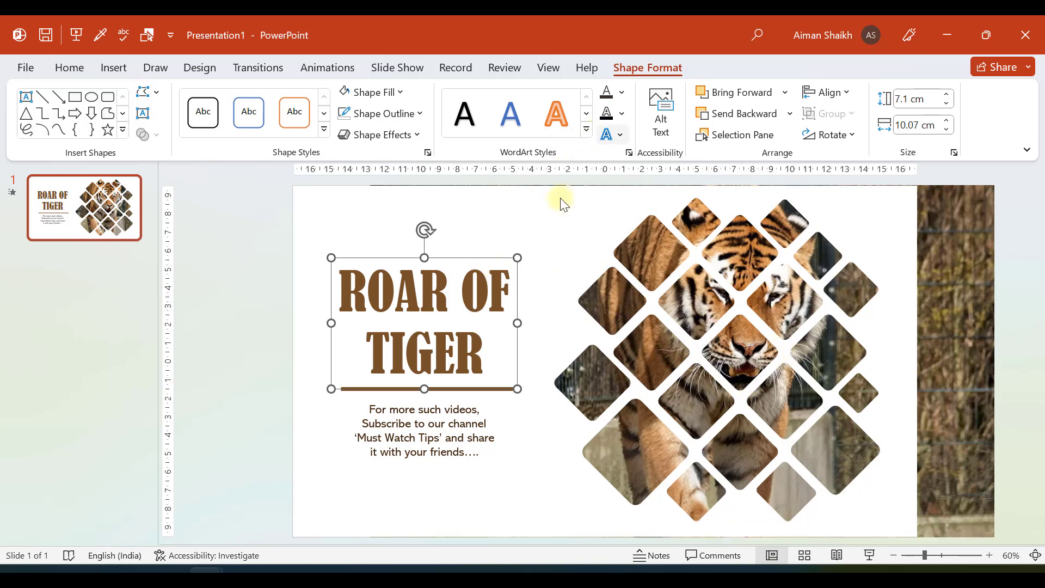
{"action": "left_click", "coordinate": [627, 95]}
{"action": "left_click", "coordinate": [640, 321]}
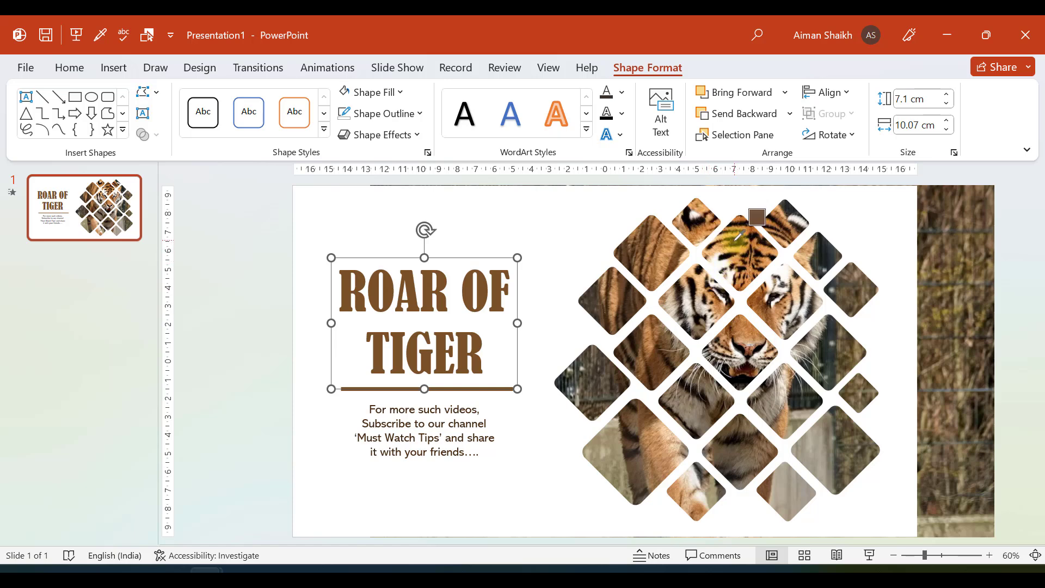
{"action": "left_click", "coordinate": [298, 326]}
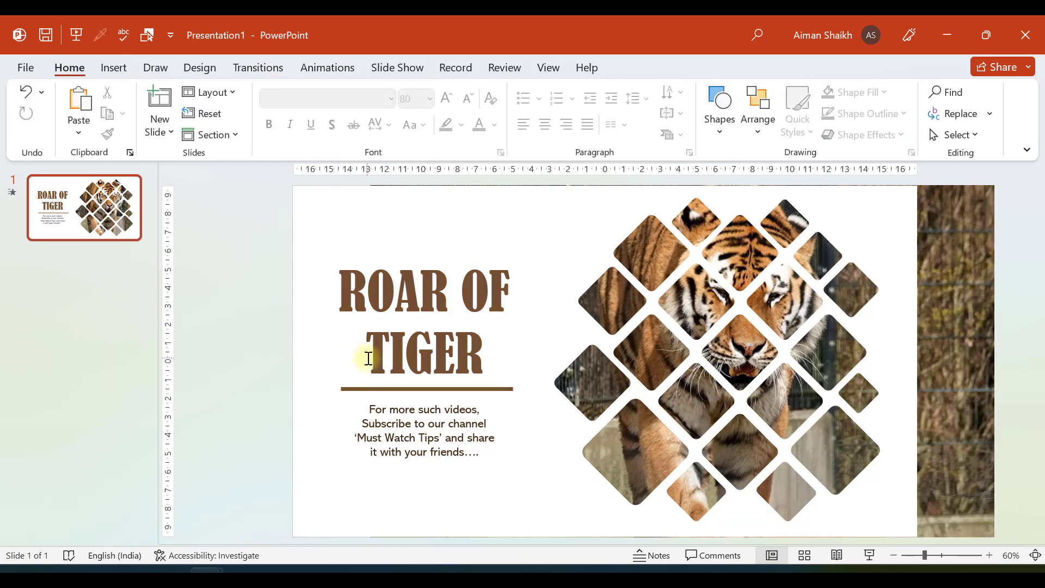
{"action": "left_click", "coordinate": [396, 261]}
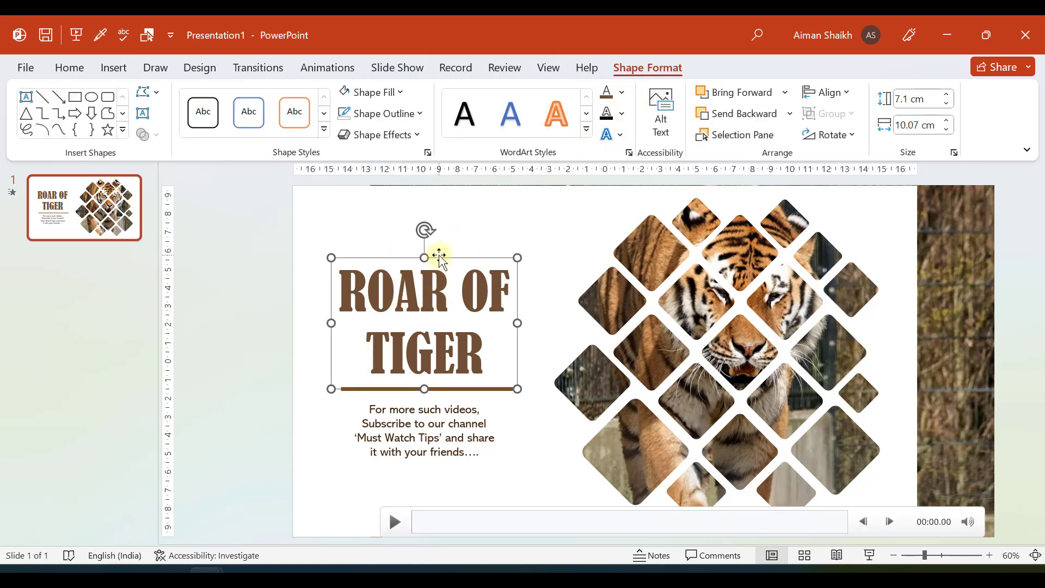
{"action": "left_click", "coordinate": [623, 93]}
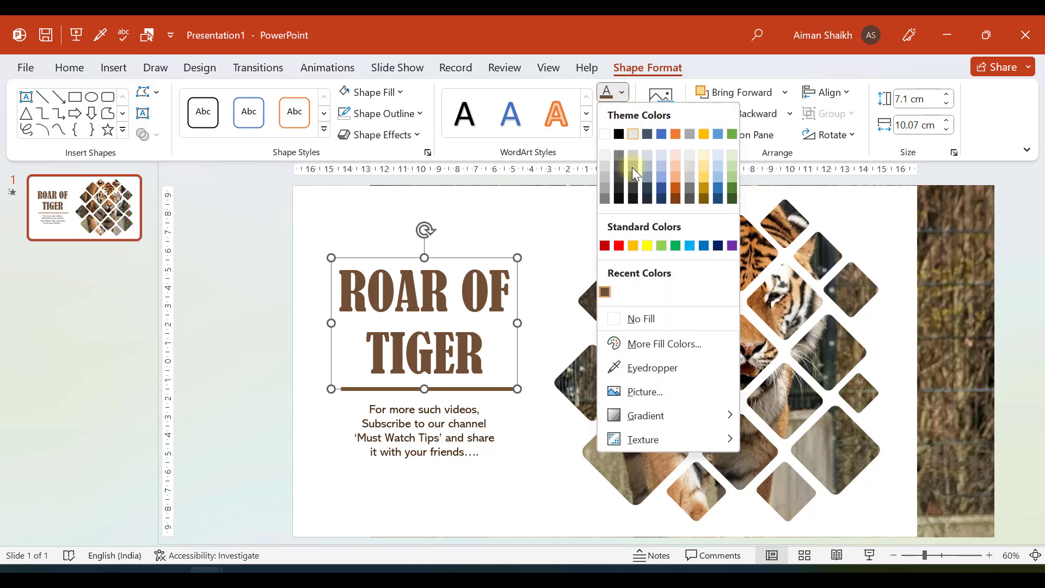
{"action": "left_click", "coordinate": [647, 367]}
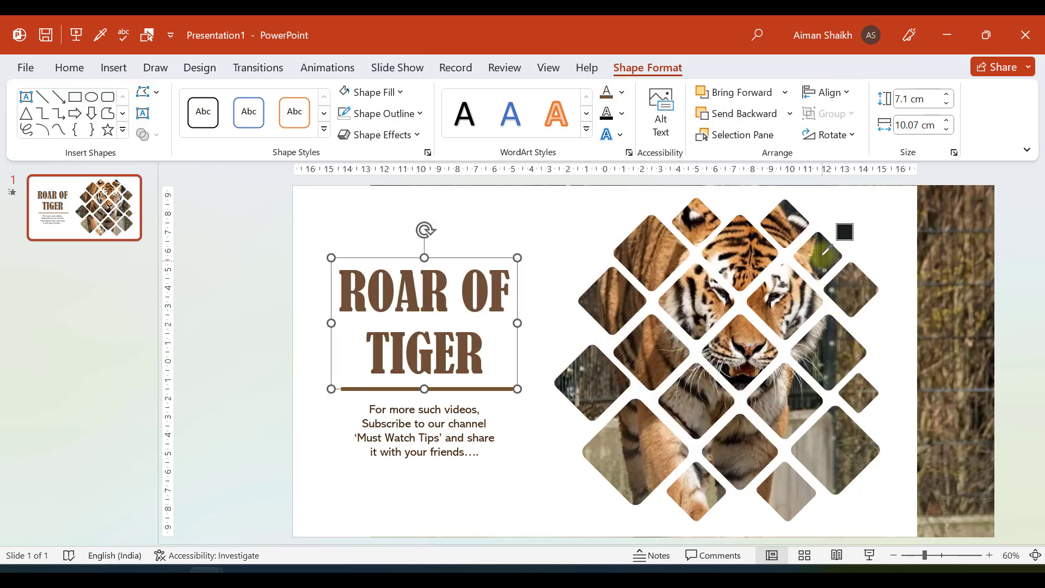
{"action": "left_click", "coordinate": [397, 345]}
{"action": "left_click", "coordinate": [267, 312]}
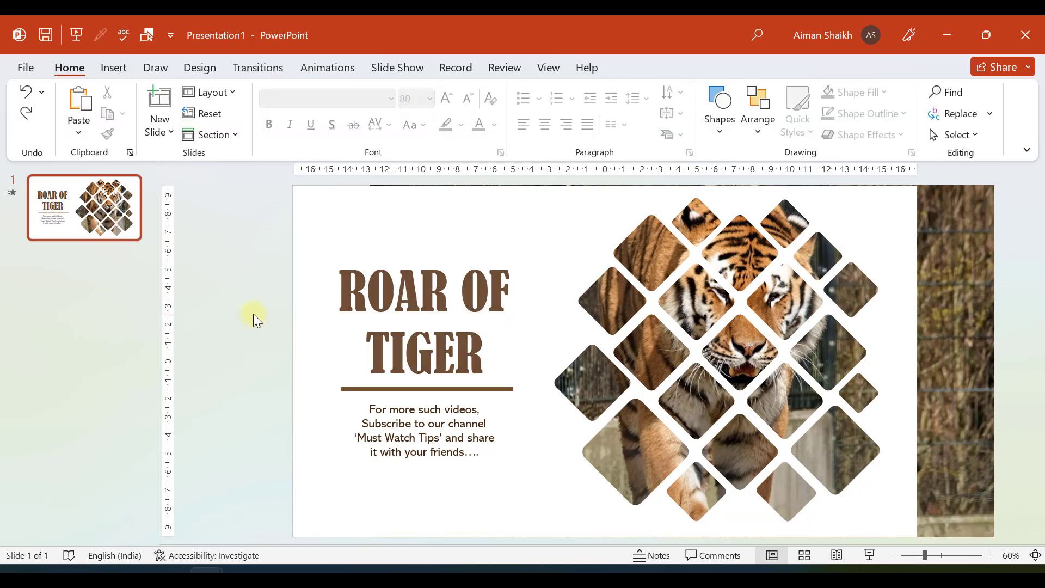
{"action": "key", "text": "Tab"}
{"action": "key", "text": "Escape"}
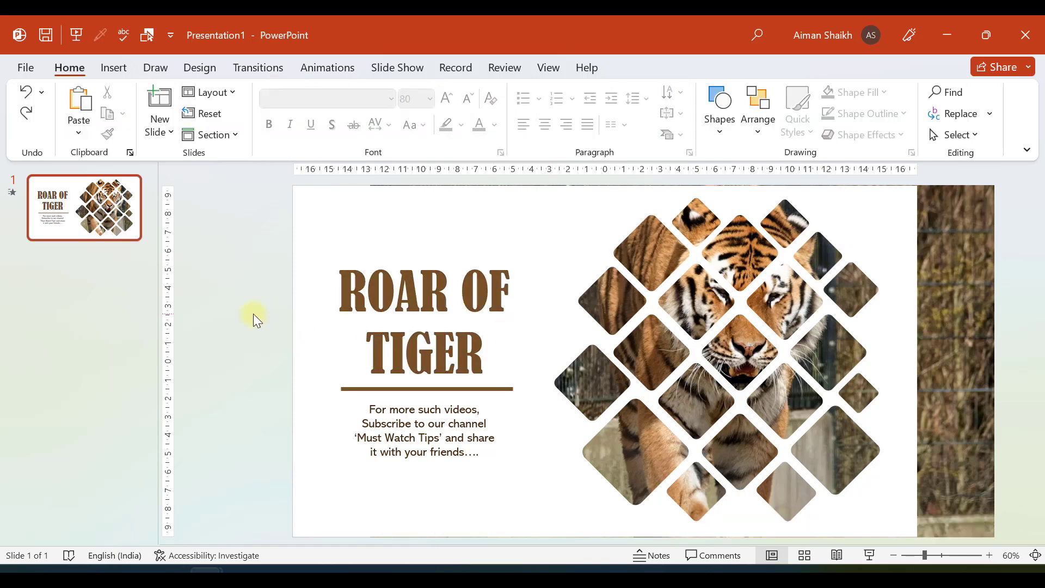